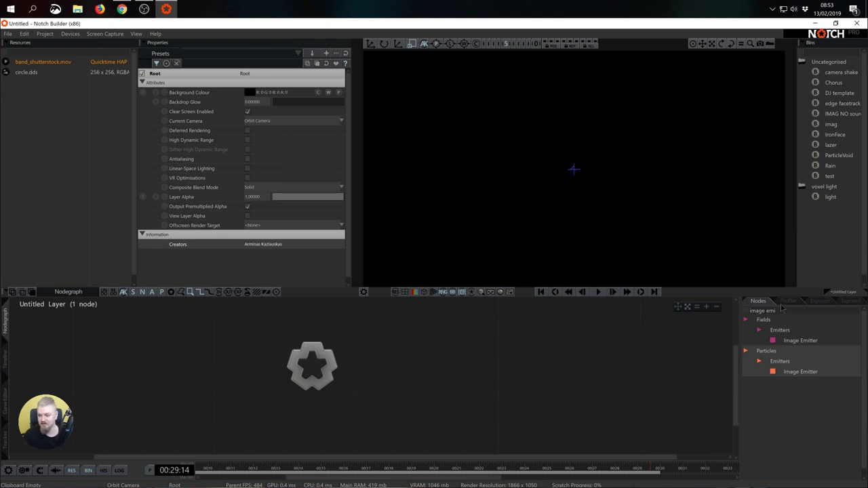
Step: Find the Particle Root node and add it to the nodegraph, connected to the layer's Root
{"action": "left_click", "coordinate": [747, 312]}
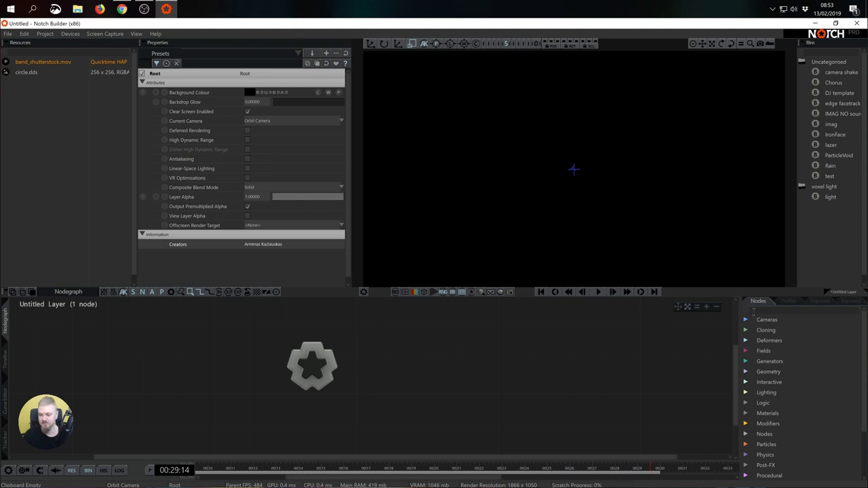
{"action": "type", "text": "root"}
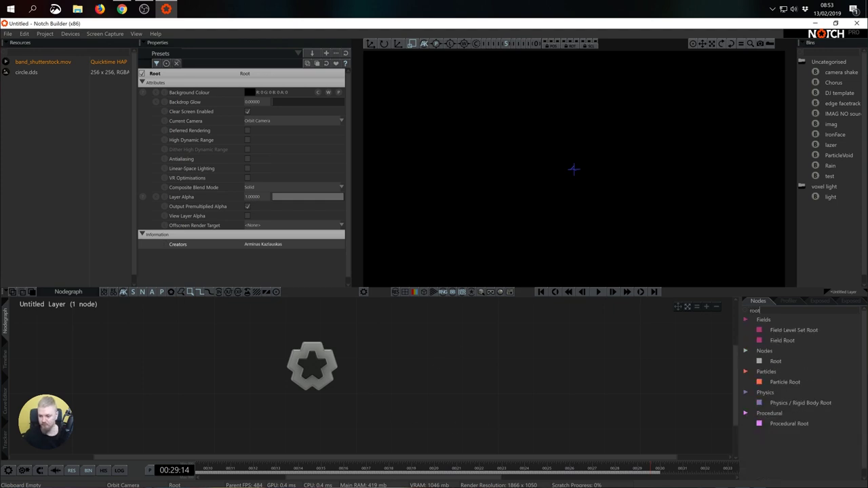
{"action": "left_click_drag", "start_coordinate": [787, 388], "coordinate": [417, 364]}
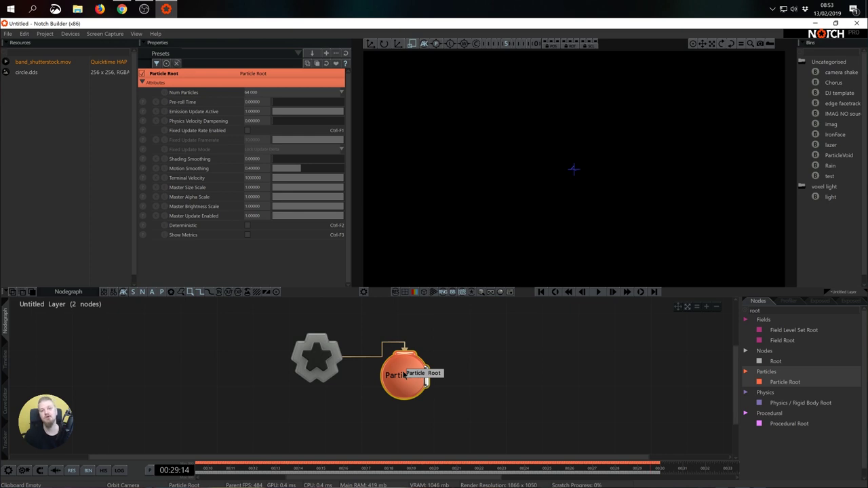
Step: Add a particle Image Emitter connected to the Particle Root and place it below the root node
{"action": "double_click", "coordinate": [777, 310]}
{"action": "key", "text": "BackSpace"}
{"action": "type", "text": "image emi"}
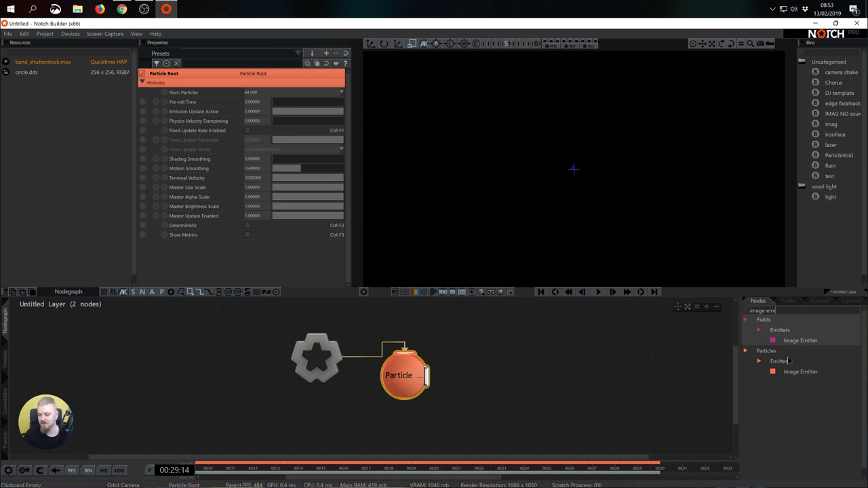
{"action": "left_click_drag", "start_coordinate": [803, 372], "coordinate": [488, 353]}
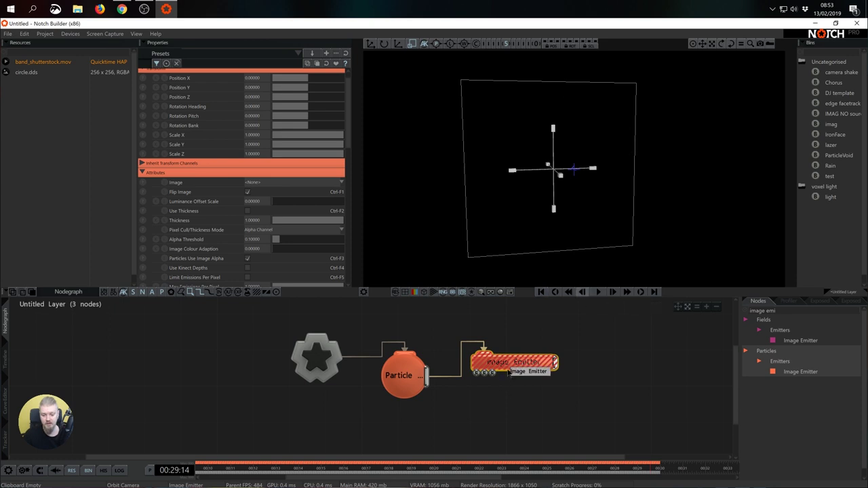
{"action": "left_click_drag", "start_coordinate": [509, 361], "coordinate": [491, 414]}
{"action": "middle_click_drag", "start_coordinate": [516, 389], "coordinate": [523, 371]}
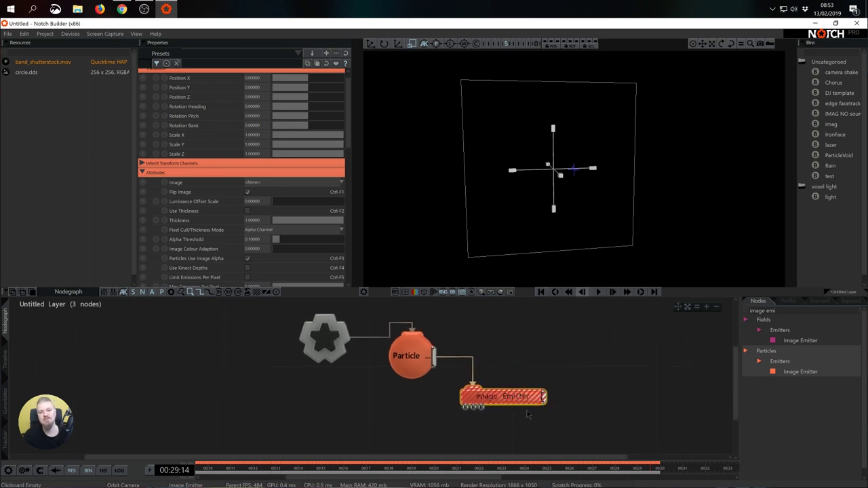
Step: Add band_shutterstock.mov to the nodegraph as a Video Loader and briefly preview it in the viewport
{"action": "left_click_drag", "start_coordinate": [21, 61], "coordinate": [315, 423]}
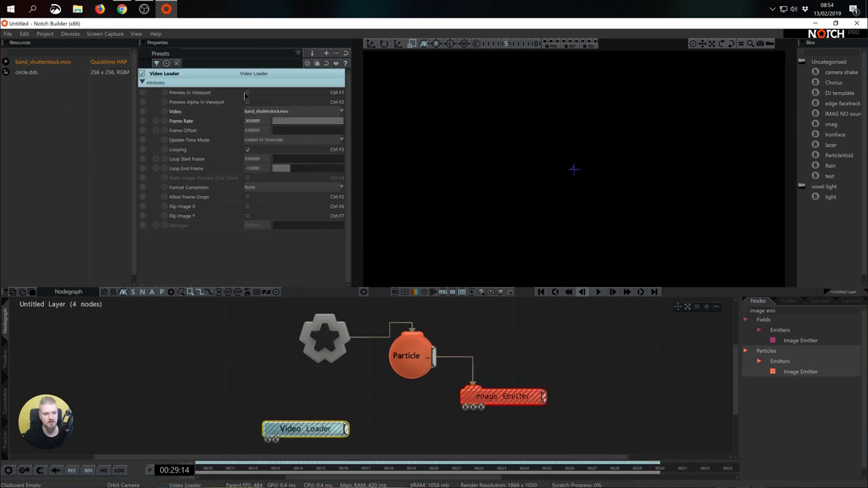
{"action": "left_click", "coordinate": [248, 93]}
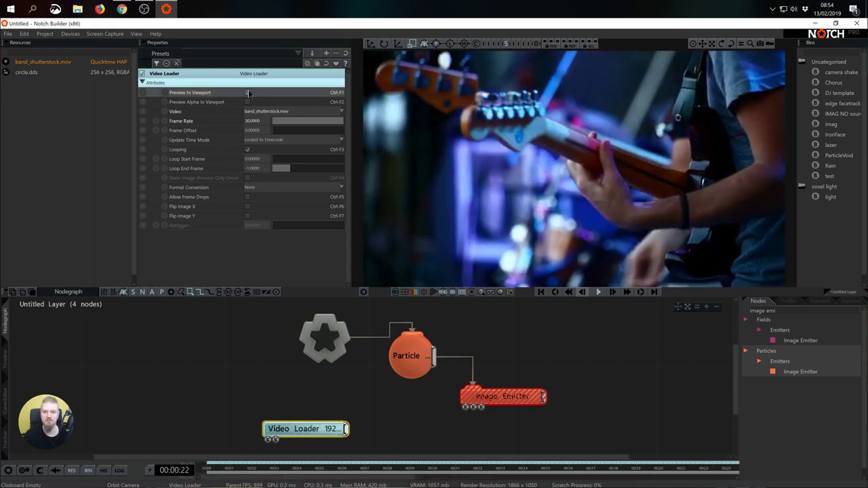
{"action": "left_click", "coordinate": [248, 92]}
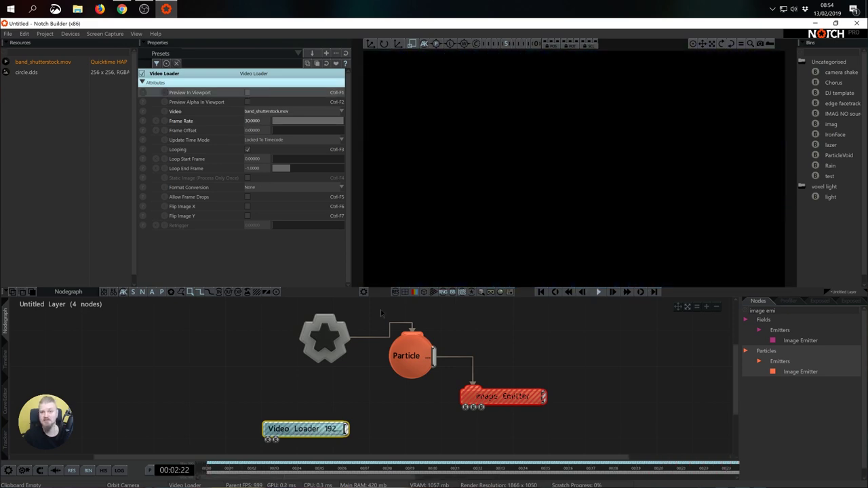
Step: Arrange the Image Emitter and Video Loader, and connect the video output to the emitter's first input
{"action": "left_click_drag", "start_coordinate": [495, 403], "coordinate": [495, 386]}
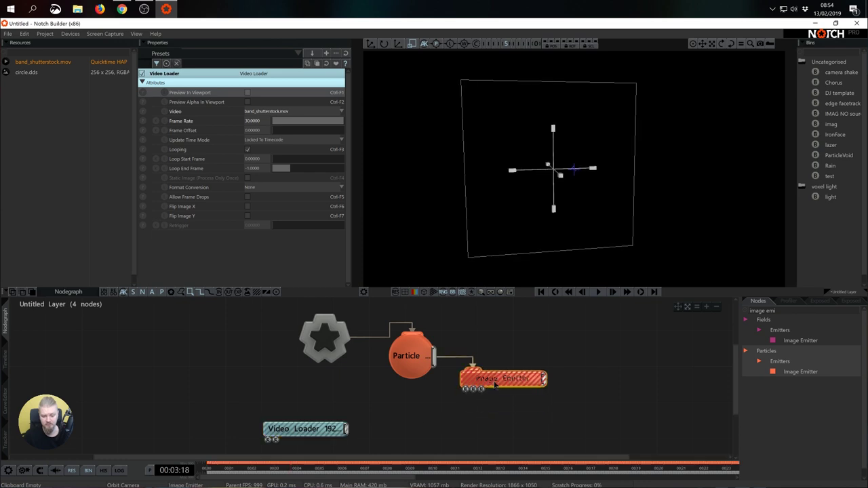
{"action": "left_click_drag", "start_coordinate": [305, 428], "coordinate": [466, 389]}
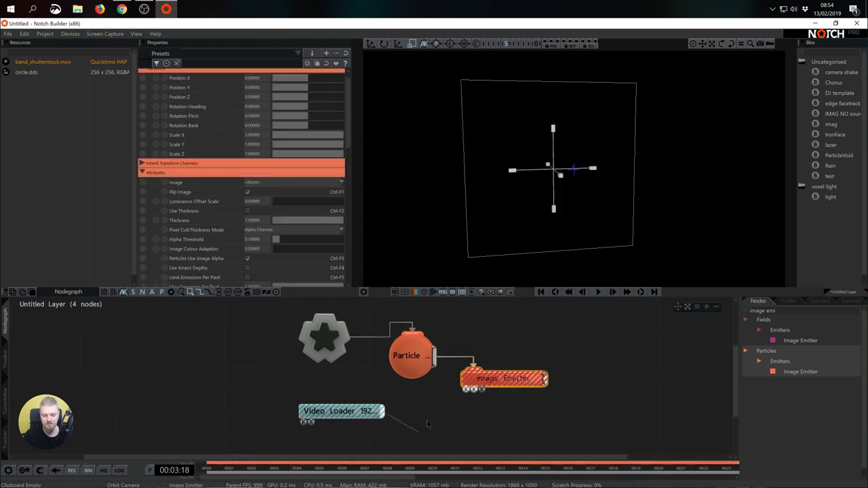
{"action": "left_click_drag", "start_coordinate": [428, 424], "coordinate": [466, 391]}
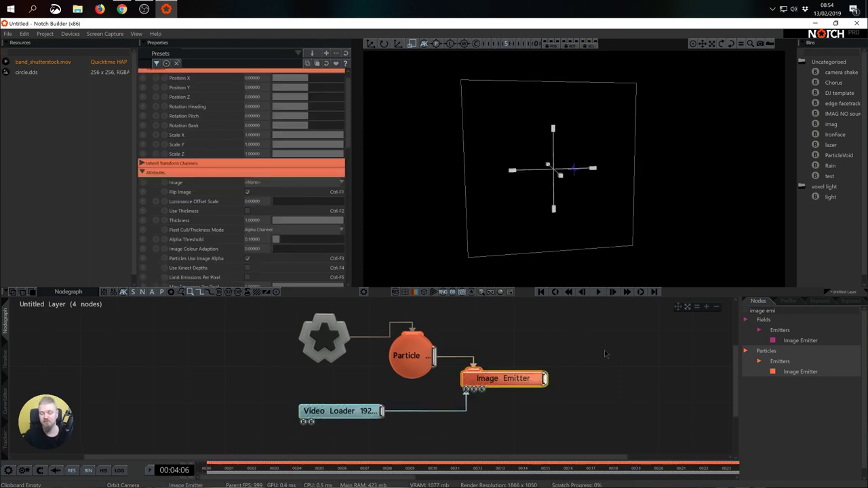
Step: Add a particle Point Renderer to the nodegraph and connect it to the Particle Root
{"action": "left_click", "coordinate": [777, 313]}
{"action": "key", "text": "BackSpace"}
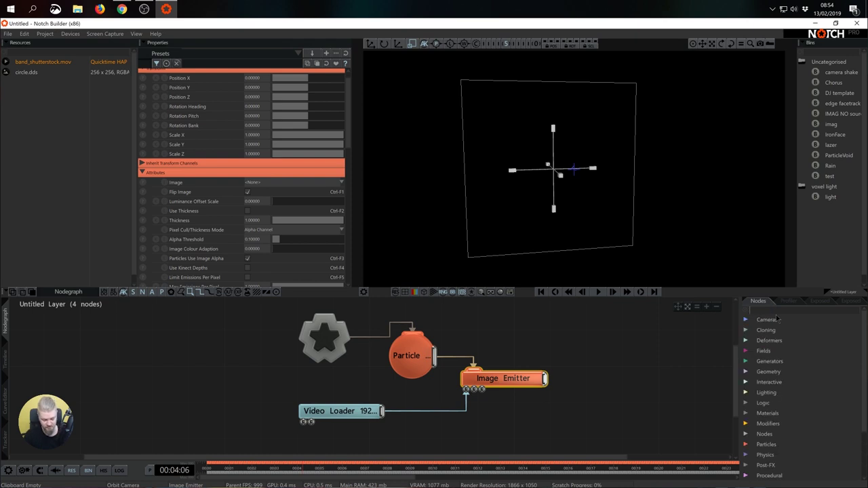
{"action": "type", "text": "renderer"}
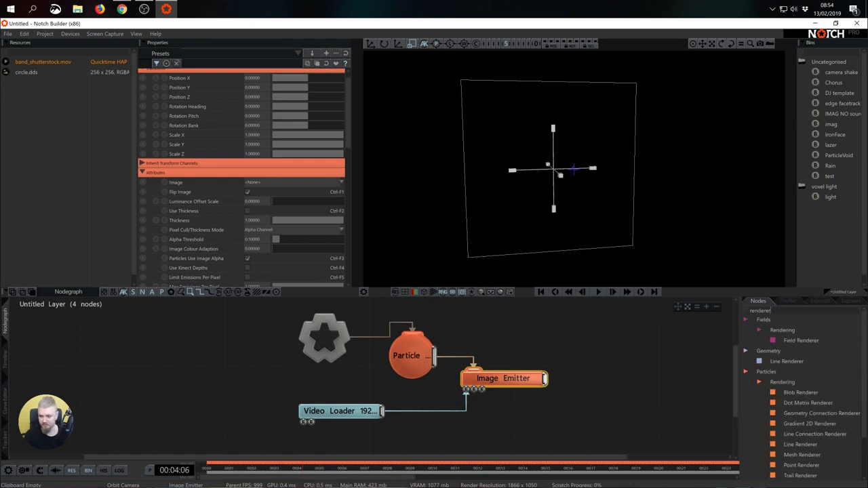
{"action": "scroll", "coordinate": [787, 460], "scroll_direction": "down", "scroll_amount": 3}
{"action": "scroll", "coordinate": [788, 456], "scroll_direction": "up", "scroll_amount": 2}
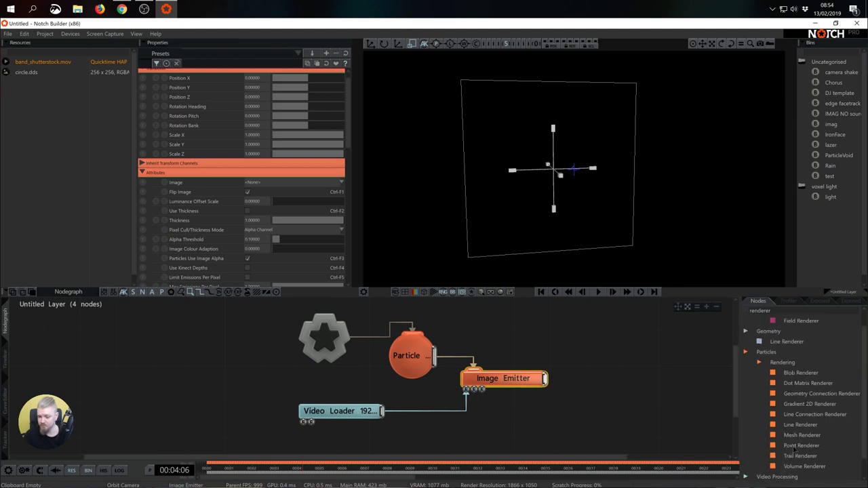
{"action": "left_click_drag", "start_coordinate": [794, 447], "coordinate": [515, 333]}
{"action": "left_click_drag", "start_coordinate": [435, 355], "coordinate": [526, 336]}
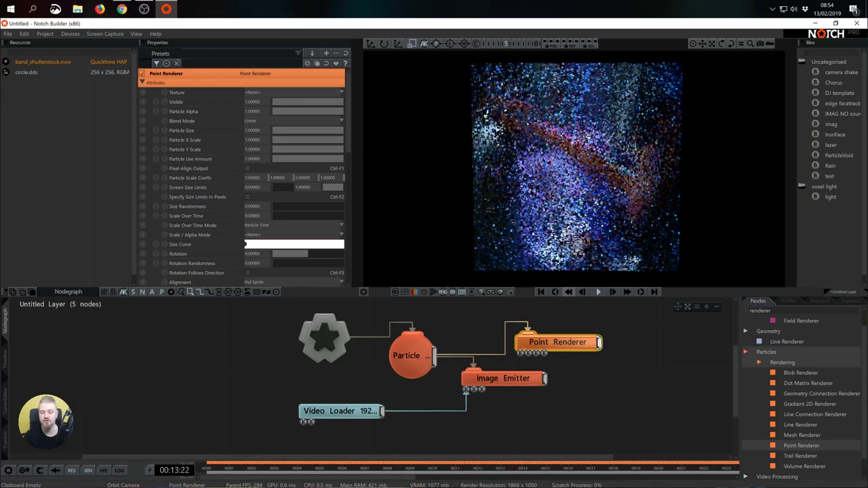
Step: Add an Optical Flow node below the Image Emitter and feed it from the Video Loader
{"action": "double_click", "coordinate": [765, 310]}
{"action": "key", "text": "BackSpace"}
{"action": "key", "text": "BackSpace"}
{"action": "key", "text": "BackSpace"}
{"action": "key", "text": "BackSpace"}
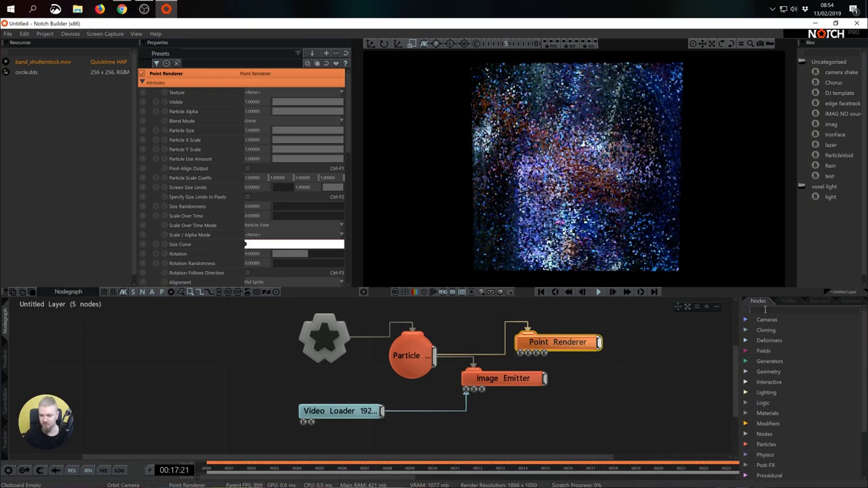
{"action": "type", "text": "optic"}
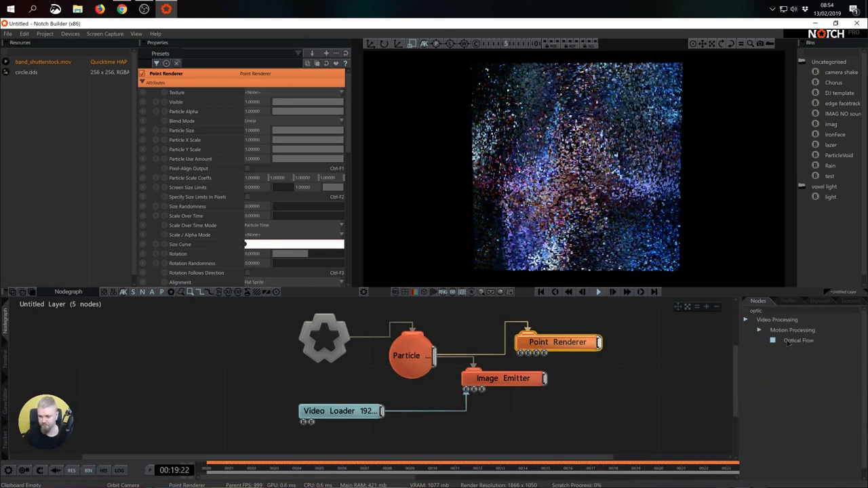
{"action": "left_click_drag", "start_coordinate": [790, 343], "coordinate": [448, 433]}
{"action": "scroll", "coordinate": [475, 428], "scroll_direction": "down", "scroll_amount": 2}
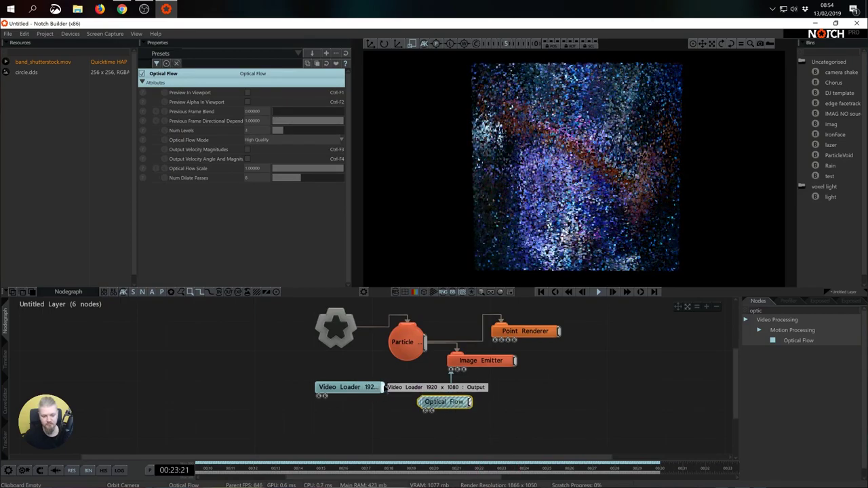
{"action": "left_click_drag", "start_coordinate": [384, 386], "coordinate": [384, 387]}
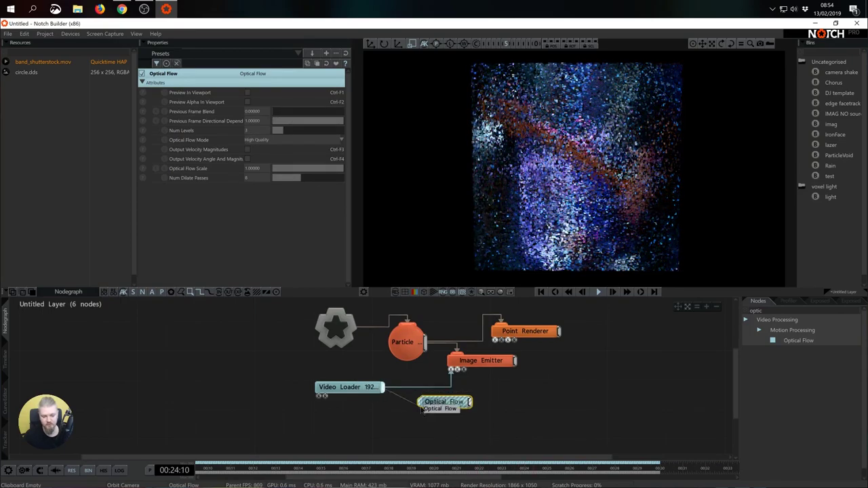
Step: Briefly preview the Optical Flow in the viewport, and connect its output to the Image Emitter's second input
{"action": "left_click", "coordinate": [248, 93]}
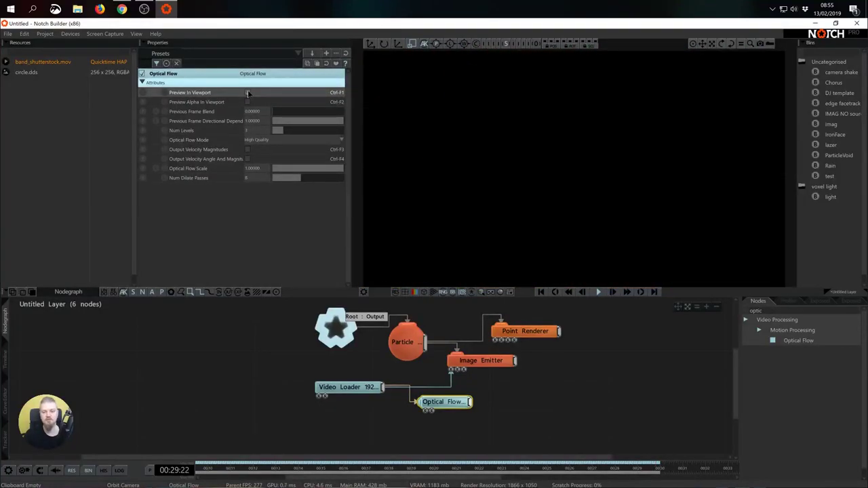
{"action": "left_click", "coordinate": [248, 93]}
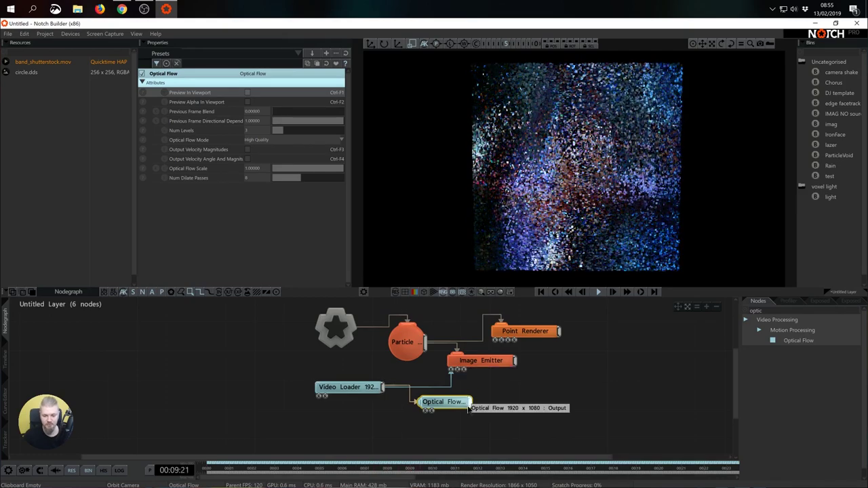
{"action": "left_click_drag", "start_coordinate": [468, 403], "coordinate": [457, 372]}
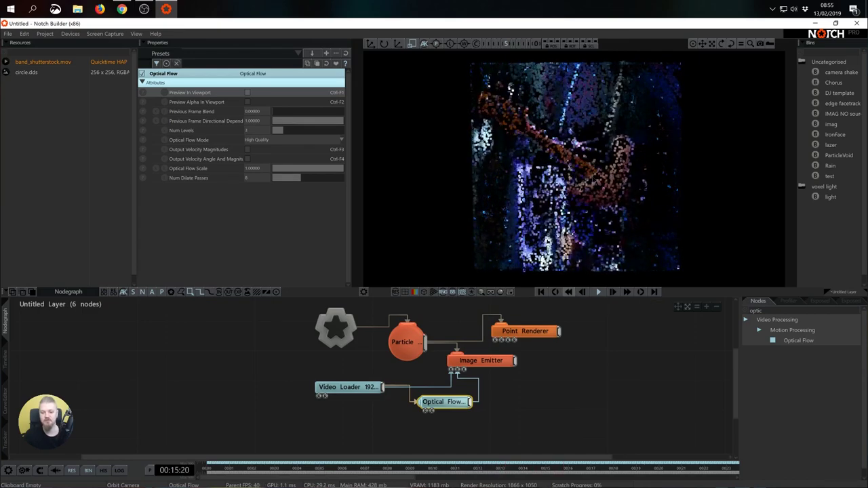
Step: Spread the Video Loader and Optical Flow nodes apart to leave space between them
{"action": "scroll", "coordinate": [543, 382], "scroll_direction": "up", "scroll_amount": 3}
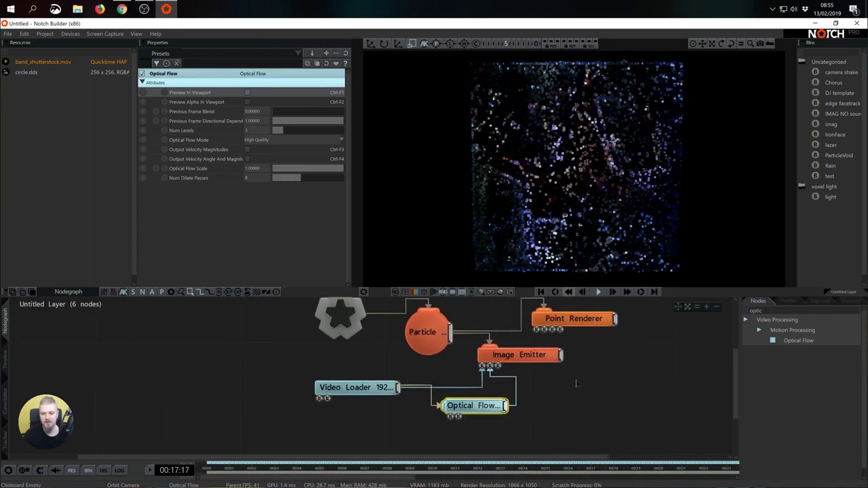
{"action": "left_click_drag", "start_coordinate": [490, 406], "coordinate": [527, 406]}
{"action": "left_click_drag", "start_coordinate": [374, 388], "coordinate": [302, 405]}
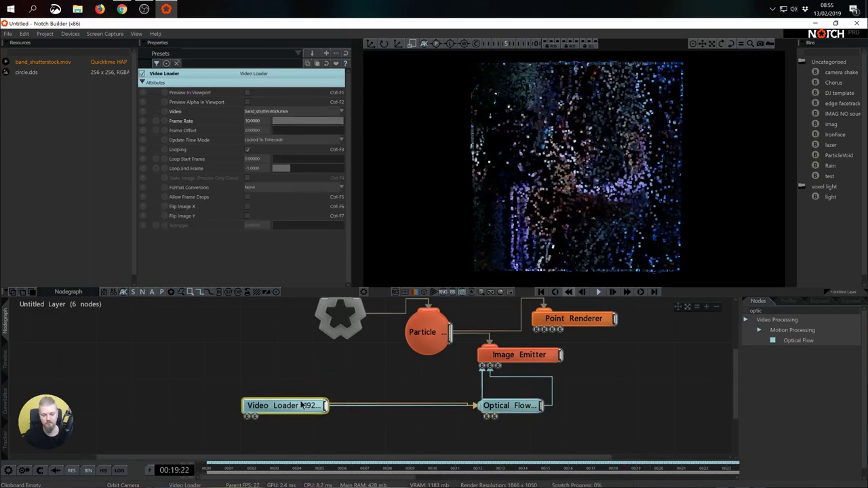
{"action": "left_click_drag", "start_coordinate": [484, 404], "coordinate": [500, 421]}
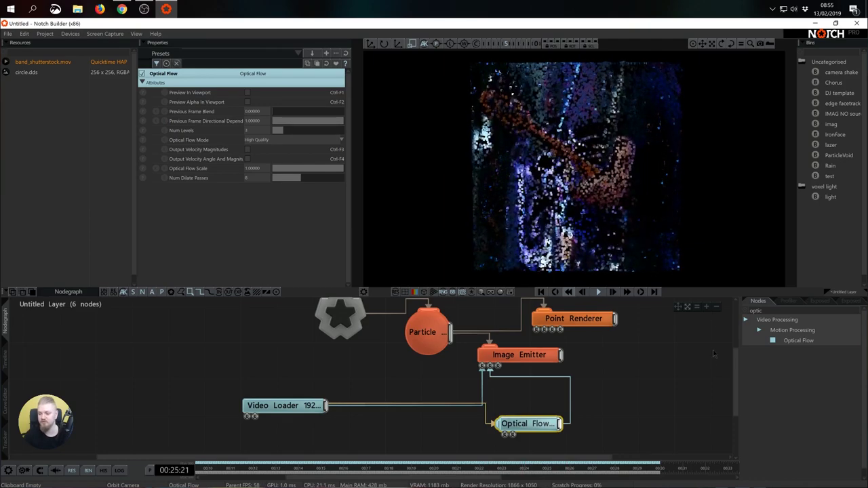
Step: Add a Downsample node between the Video Loader and the Optical Flow node
{"action": "key", "text": "BackSpace"}
{"action": "key", "text": "BackSpace"}
{"action": "key", "text": "BackSpace"}
{"action": "key", "text": "BackSpace"}
{"action": "key", "text": "BackSpace"}
{"action": "type", "text": "down"}
{"action": "left_click_drag", "start_coordinate": [797, 340], "coordinate": [404, 440]}
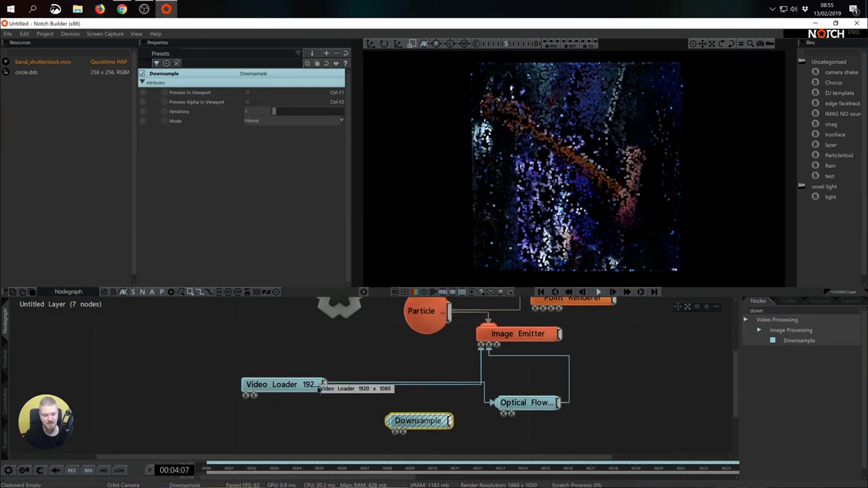
Step: Replace the direct link from Video Loader to Optical Flow with a connection routed through the Downsample node
{"action": "left_click", "coordinate": [487, 407]}
{"action": "key", "text": "Delete"}
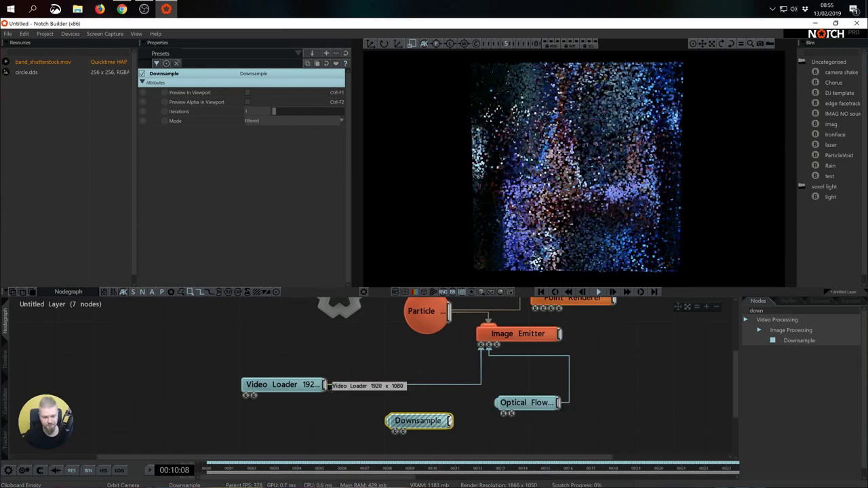
{"action": "left_click_drag", "start_coordinate": [325, 384], "coordinate": [394, 427]}
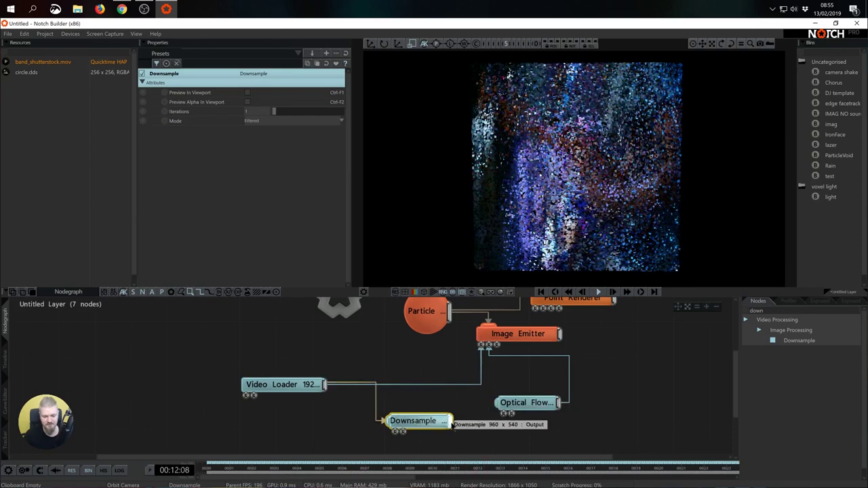
{"action": "left_click_drag", "start_coordinate": [448, 422], "coordinate": [494, 403]}
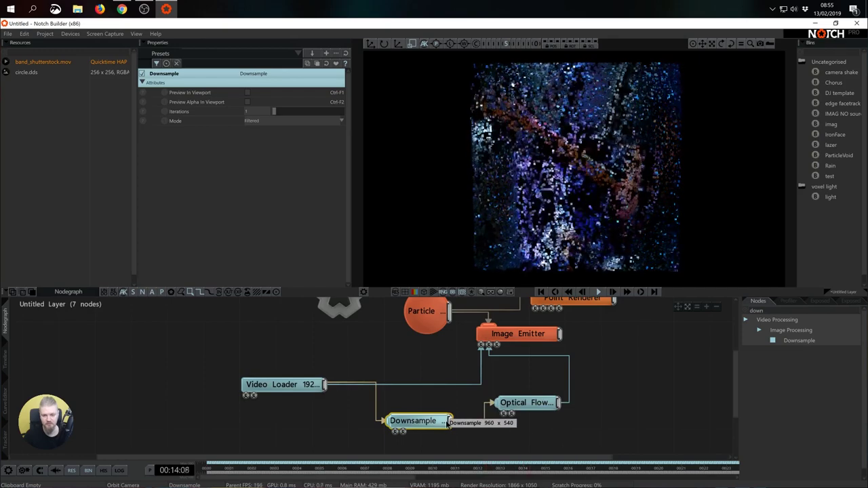
Step: Set the Downsample iterations to 2 while previewing the node in the viewport, and turn the preview off
{"action": "left_click", "coordinate": [247, 93]}
{"action": "left_click", "coordinate": [261, 116]}
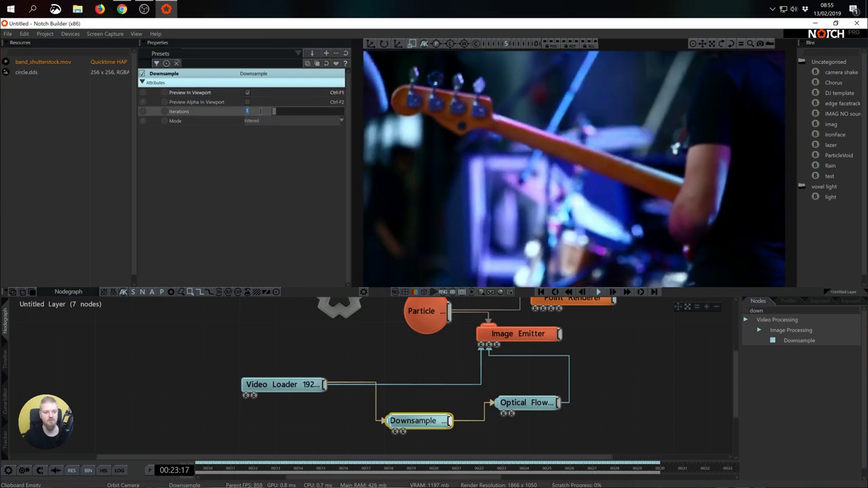
{"action": "type", "text": "2"}
{"action": "key", "text": "Return"}
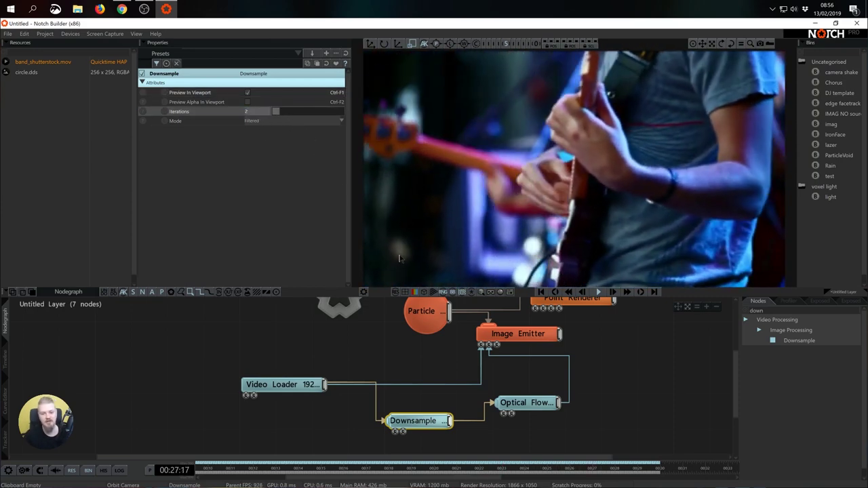
{"action": "left_click", "coordinate": [247, 93]}
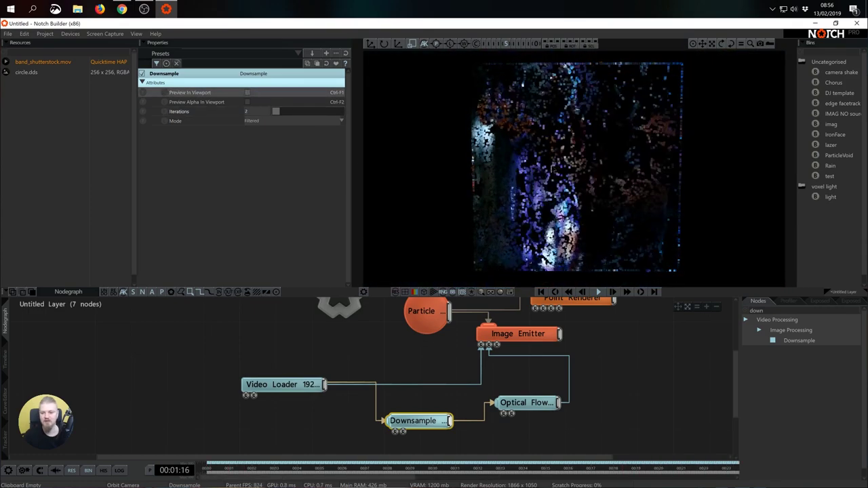
Step: Set the Image Emitter's Scale X to 16/9 to match the widescreen video
{"action": "middle_click_drag", "start_coordinate": [517, 430], "coordinate": [516, 421]}
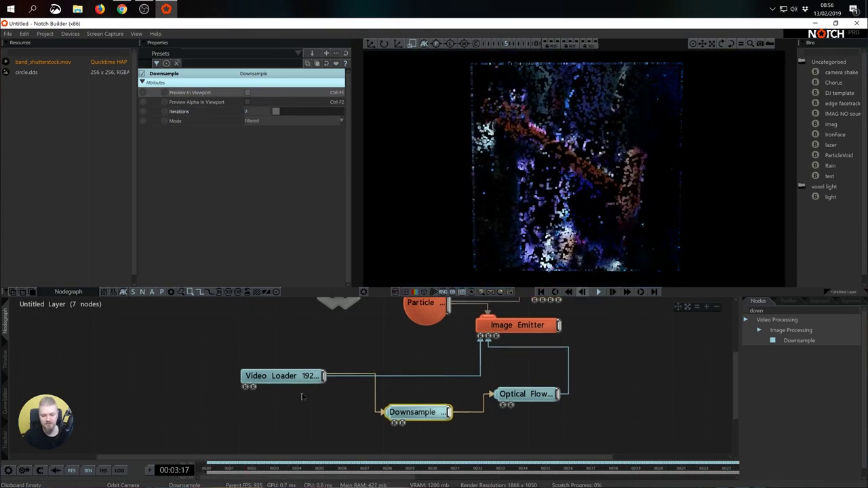
{"action": "left_click", "coordinate": [529, 327]}
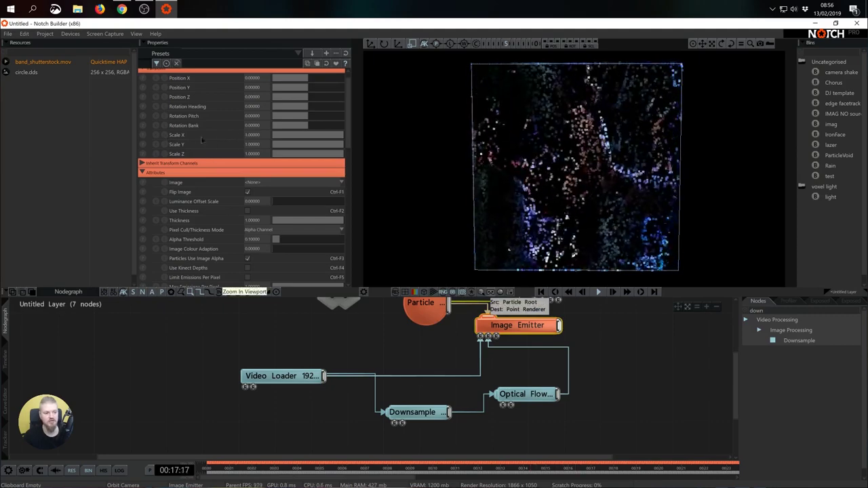
{"action": "double_click", "coordinate": [249, 135]}
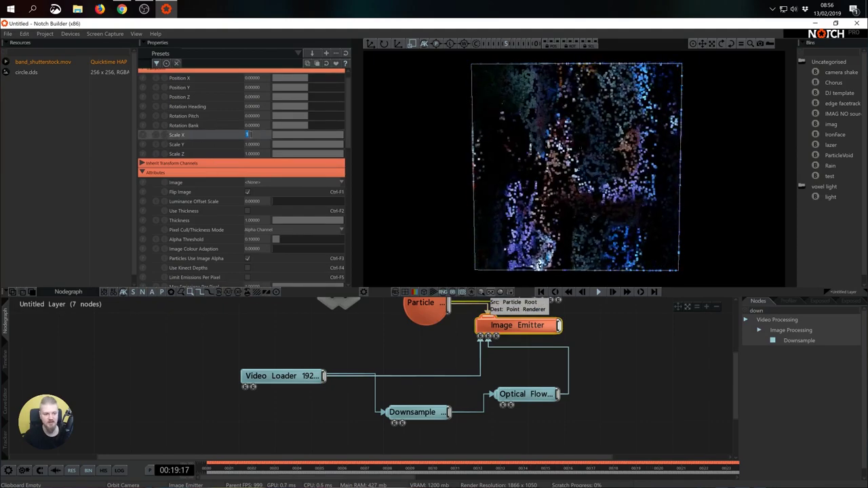
{"action": "type", "text": "16/9"}
{"action": "key", "text": "Return"}
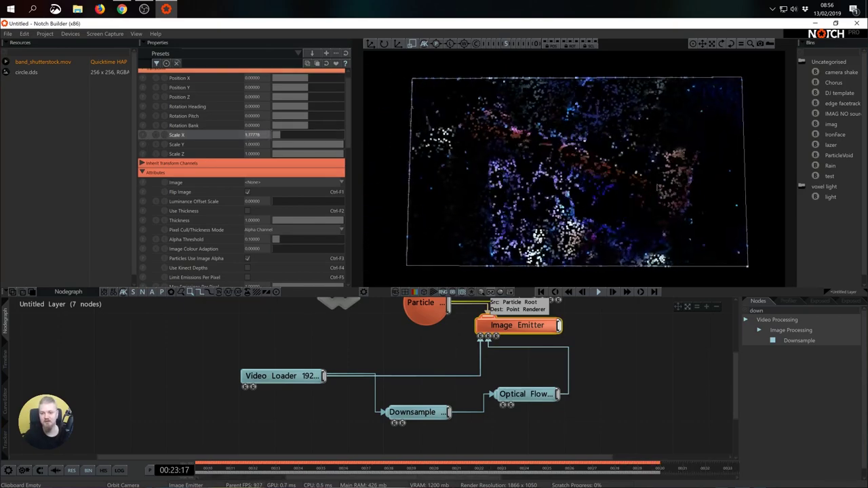
Step: Preview the Video Loader's footage in the viewport, and turn the preview off
{"action": "left_click", "coordinate": [281, 376]}
{"action": "left_click", "coordinate": [247, 93]}
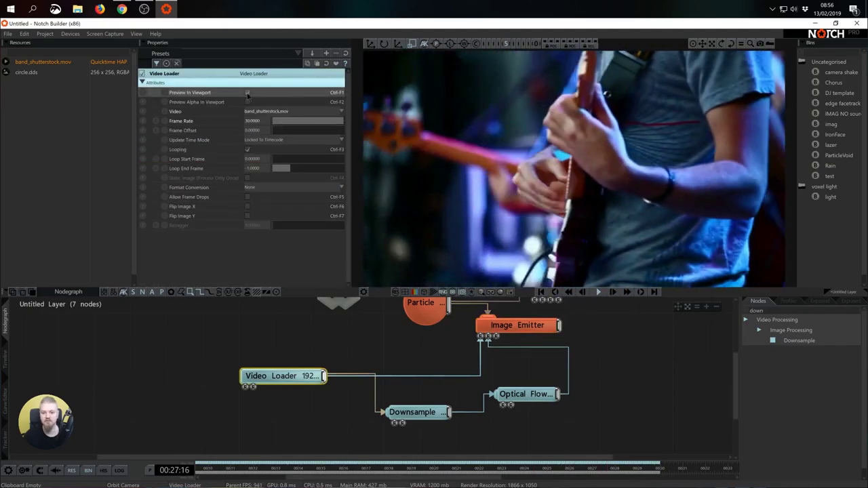
{"action": "left_click", "coordinate": [247, 94]}
{"action": "left_click", "coordinate": [516, 325]}
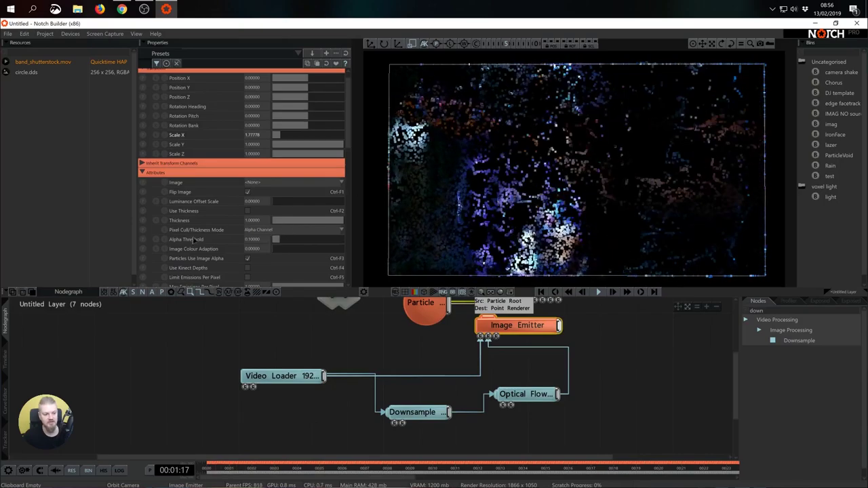
{"action": "left_click", "coordinate": [268, 230]}
{"action": "left_click", "coordinate": [270, 247]}
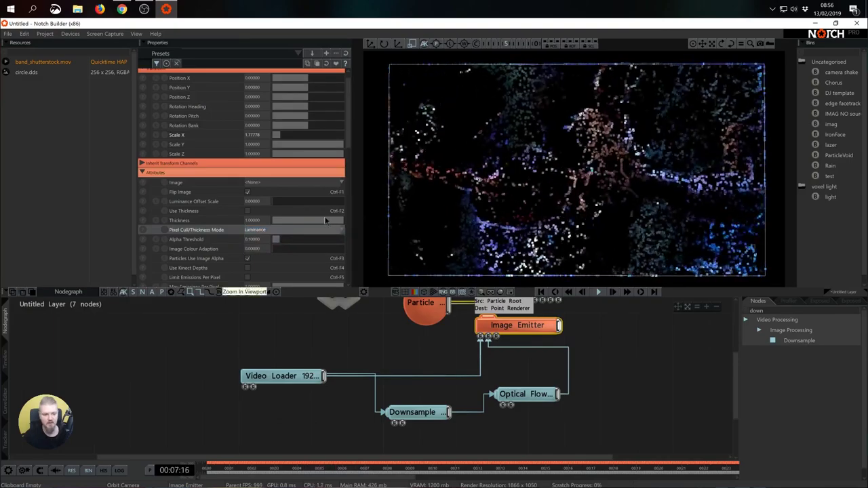
{"action": "scroll", "coordinate": [325, 220], "scroll_direction": "down", "scroll_amount": 1}
{"action": "left_click", "coordinate": [592, 353]}
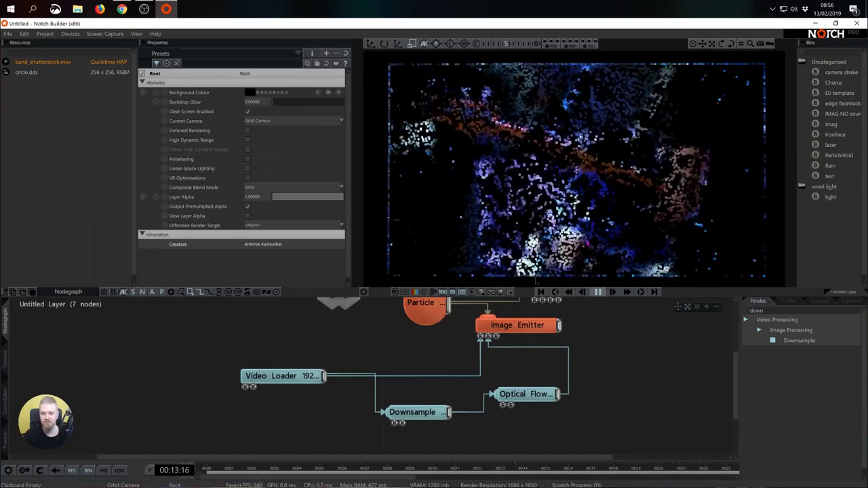
Step: Add a Kill Box Affector node beside the Image Emitter and connect it to the Particle Root
{"action": "scroll", "coordinate": [651, 398], "scroll_direction": "down", "scroll_amount": 3}
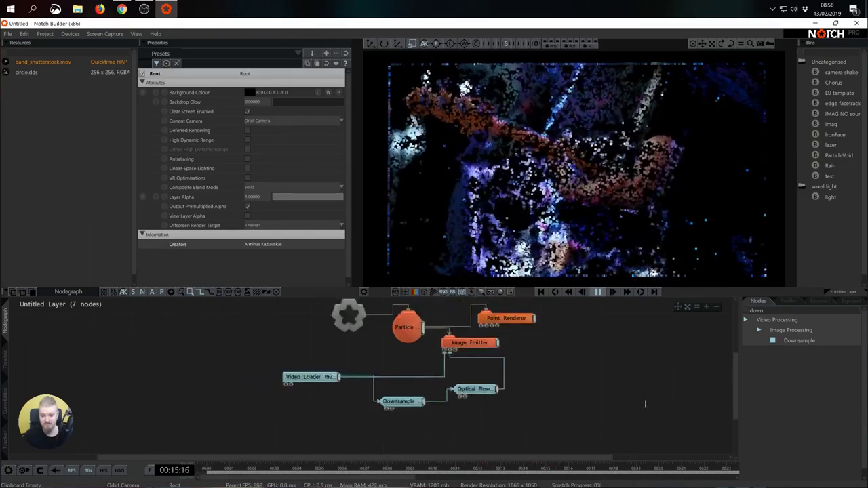
{"action": "left_click", "coordinate": [809, 310]}
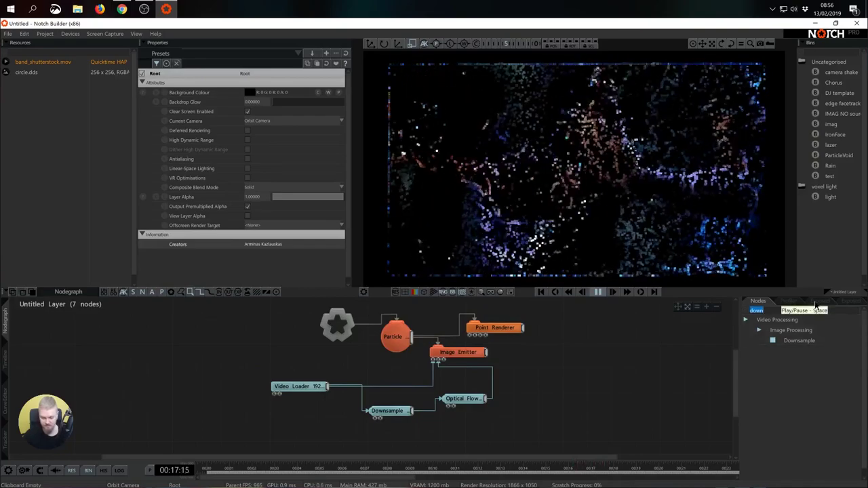
{"action": "type", "text": "kill"}
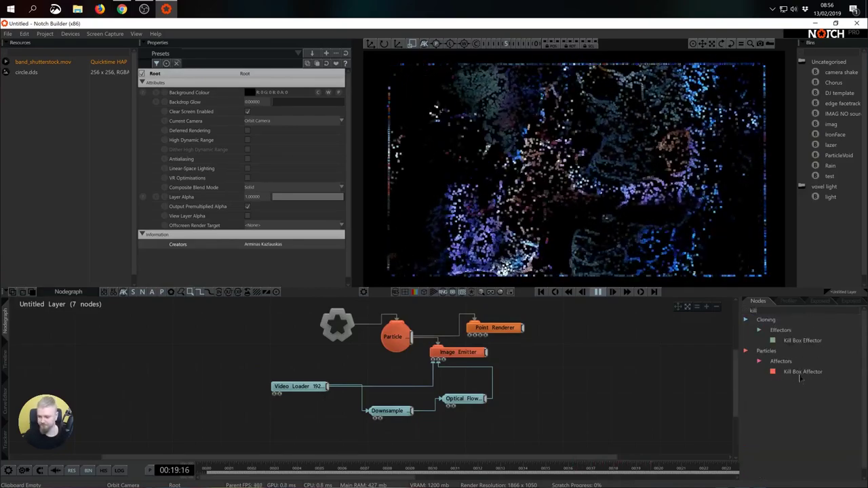
{"action": "left_click_drag", "start_coordinate": [803, 371], "coordinate": [569, 352]}
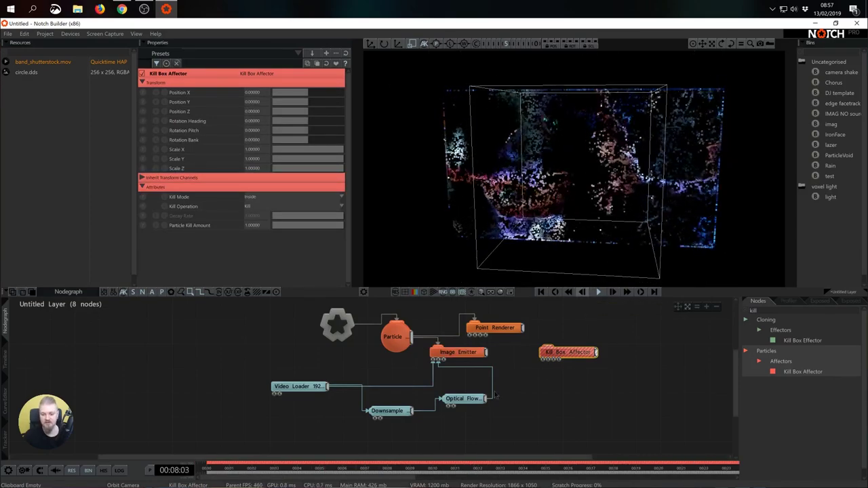
{"action": "left_click_drag", "start_coordinate": [412, 338], "coordinate": [546, 353]}
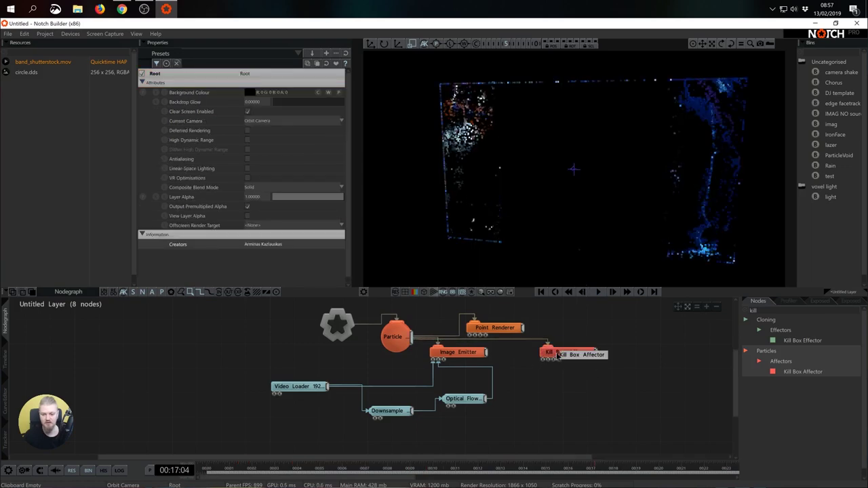
Step: Set the Kill Box Affector's Scale X to 16/9 and deselect it
{"action": "left_click", "coordinate": [556, 355]}
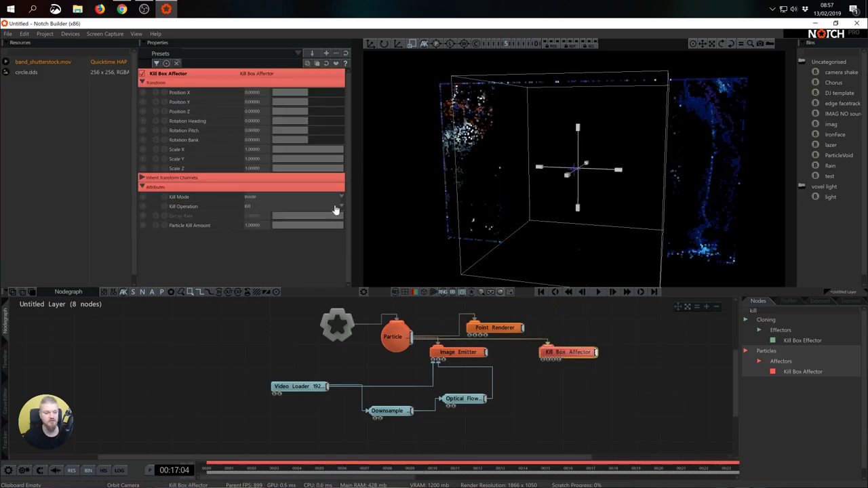
{"action": "double_click", "coordinate": [255, 149]}
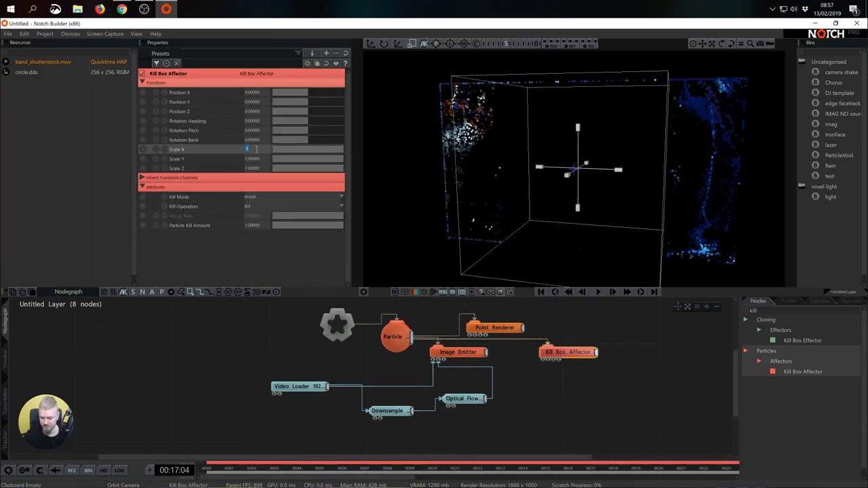
{"action": "type", "text": "16/9"}
{"action": "key", "text": "Return"}
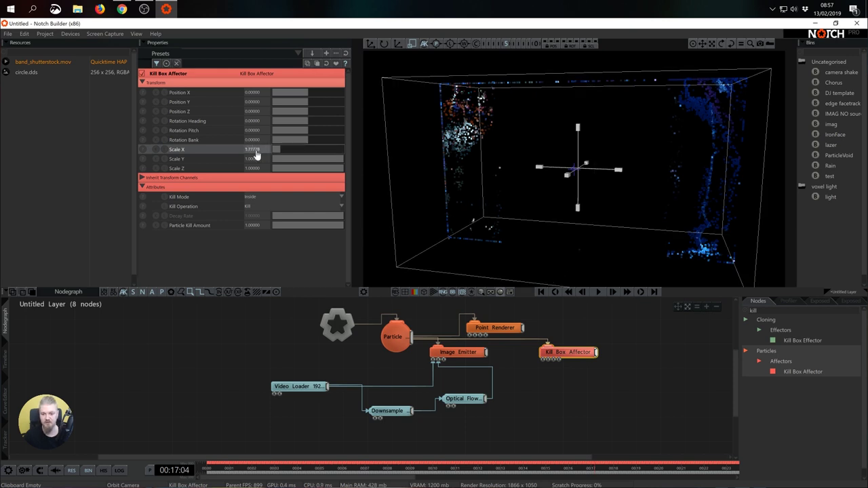
{"action": "left_click", "coordinate": [602, 176]}
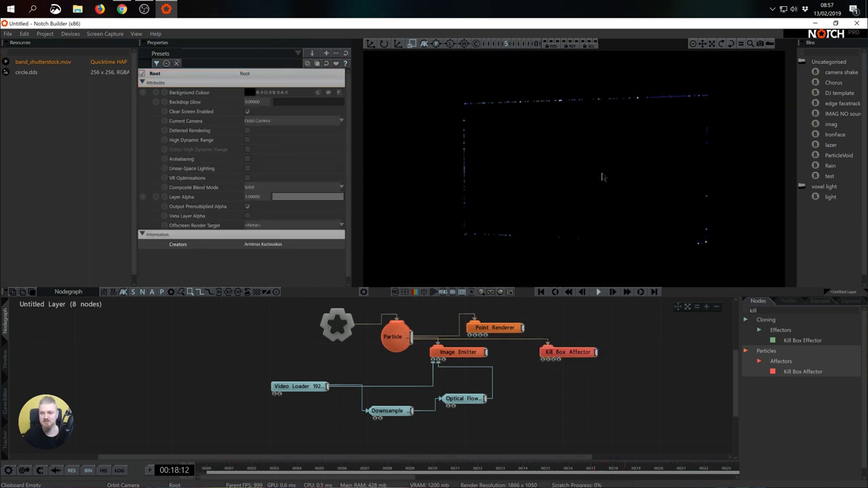
Step: Change the Kill Box Affector's Kill Mode to Outside and deselect the node
{"action": "left_click", "coordinate": [569, 352]}
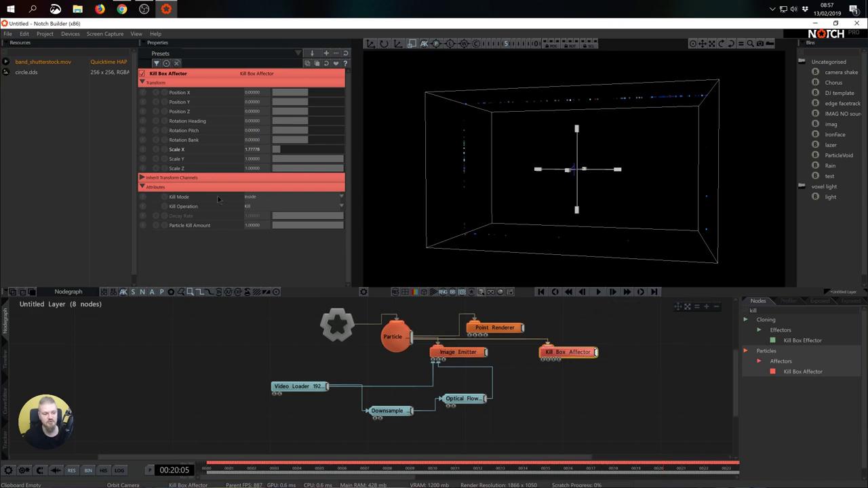
{"action": "left_click", "coordinate": [260, 200]}
{"action": "left_click", "coordinate": [252, 212]}
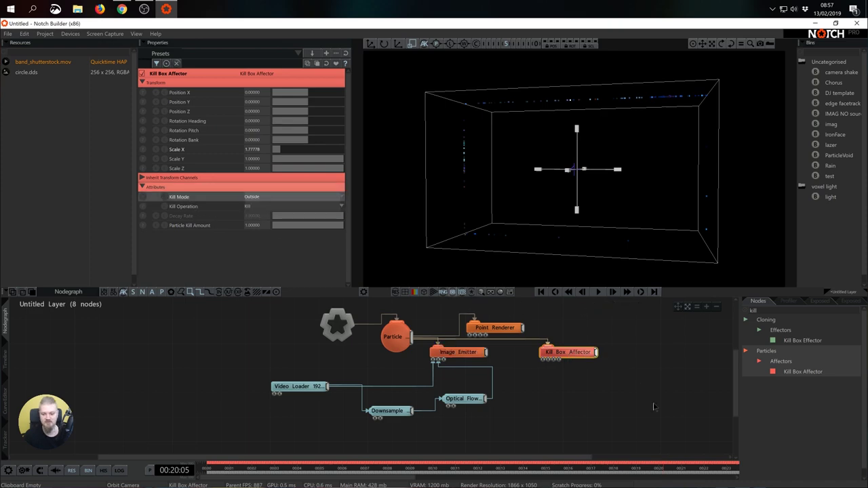
{"action": "left_click", "coordinate": [616, 394]}
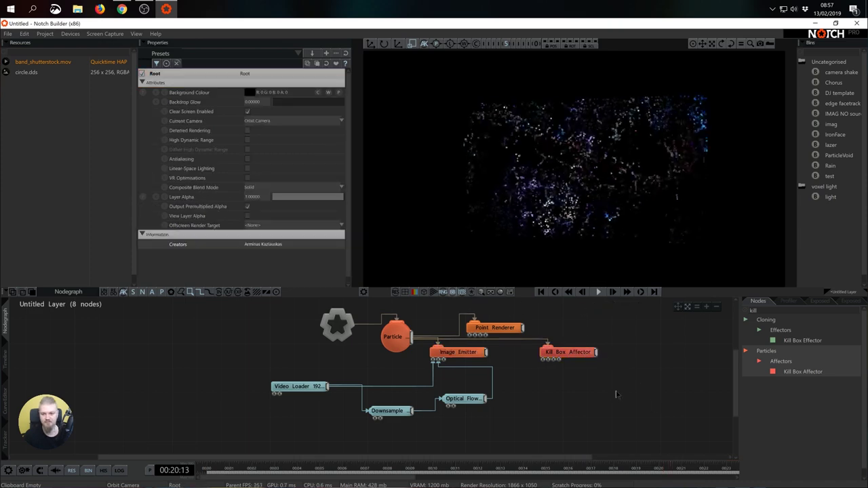
Step: Shrink the kill box uniformly to a scale of about 1.73 in X and 0.97 in Y and Z
{"action": "left_click", "coordinate": [583, 352]}
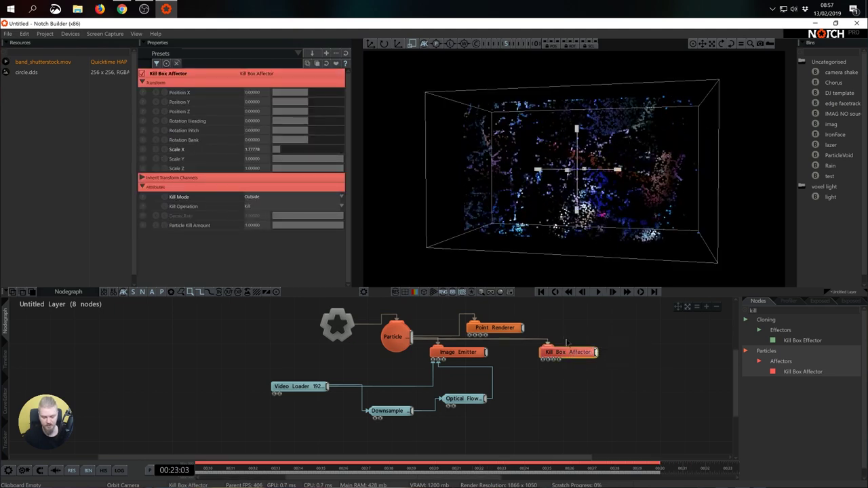
{"action": "left_click_drag", "start_coordinate": [618, 170], "coordinate": [617, 170]}
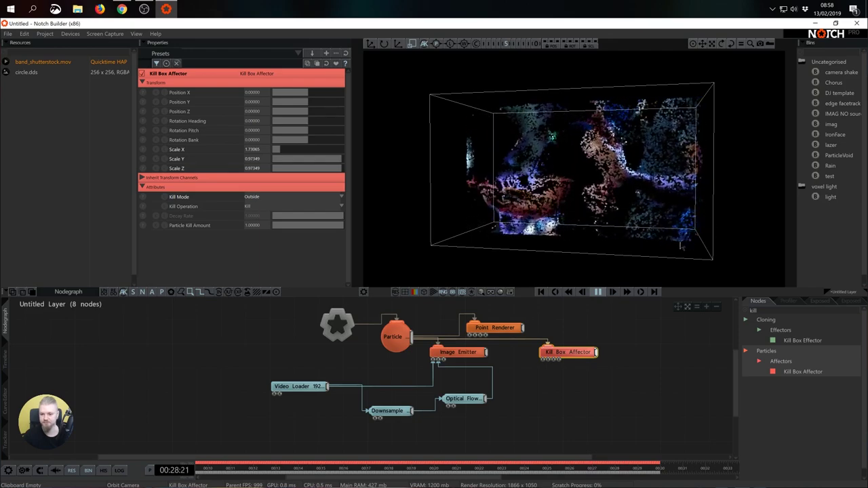
{"action": "left_click_drag", "start_coordinate": [550, 251], "coordinate": [608, 243], "text": "alt"}
{"action": "scroll", "coordinate": [607, 242], "scroll_direction": "up", "scroll_amount": 3}
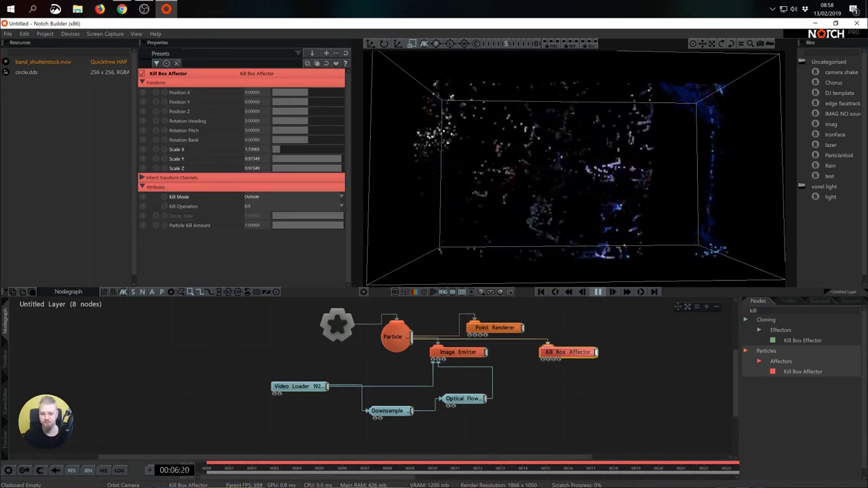
{"action": "key", "text": "w"}
Step: Add a Camera node connected to the layer's Root, beside the Root node
{"action": "double_click", "coordinate": [789, 311]}
{"action": "key", "text": "BackSpace"}
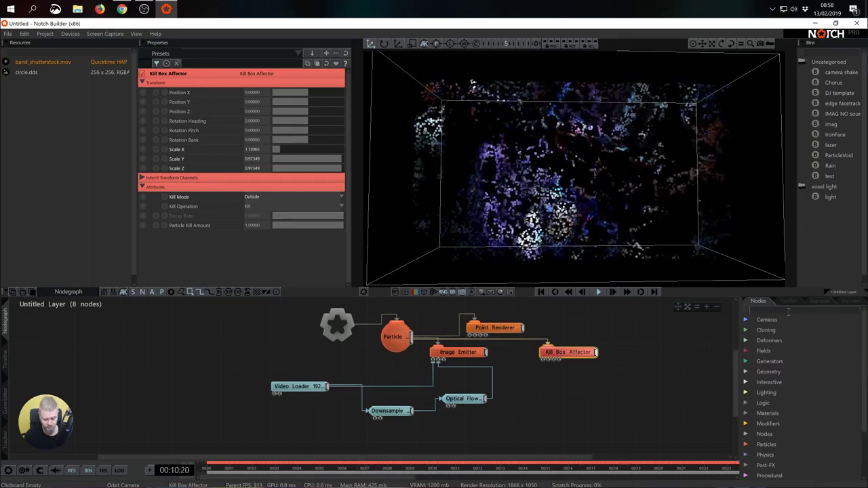
{"action": "type", "text": "camer"}
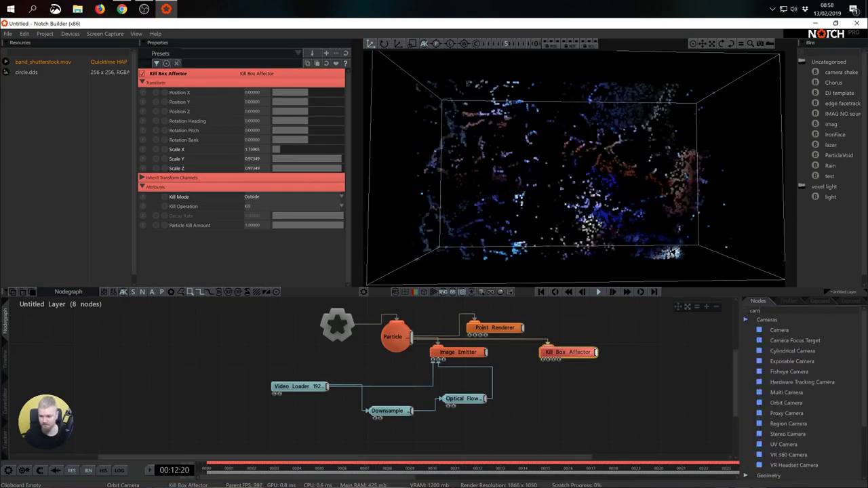
{"action": "left_click_drag", "start_coordinate": [780, 332], "coordinate": [253, 339]}
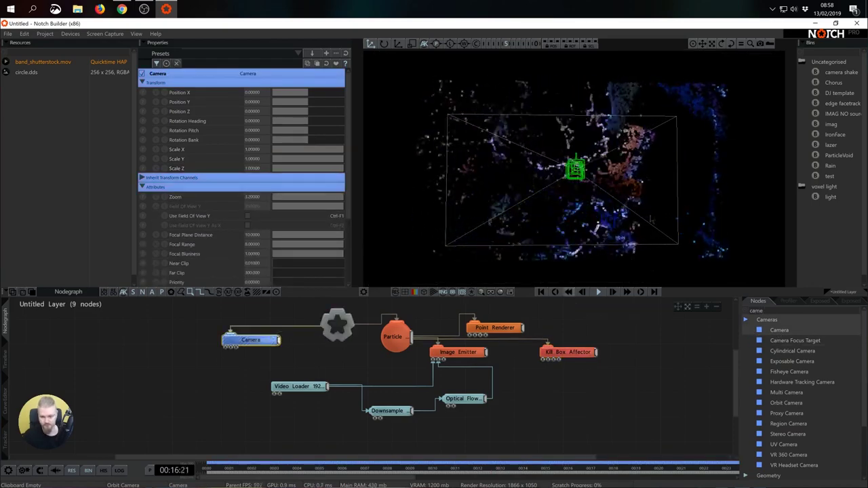
Step: Move the camera back to a Position Z of about -2, looking through it to frame the particles
{"action": "middle_click_drag", "start_coordinate": [678, 193], "coordinate": [611, 204]}
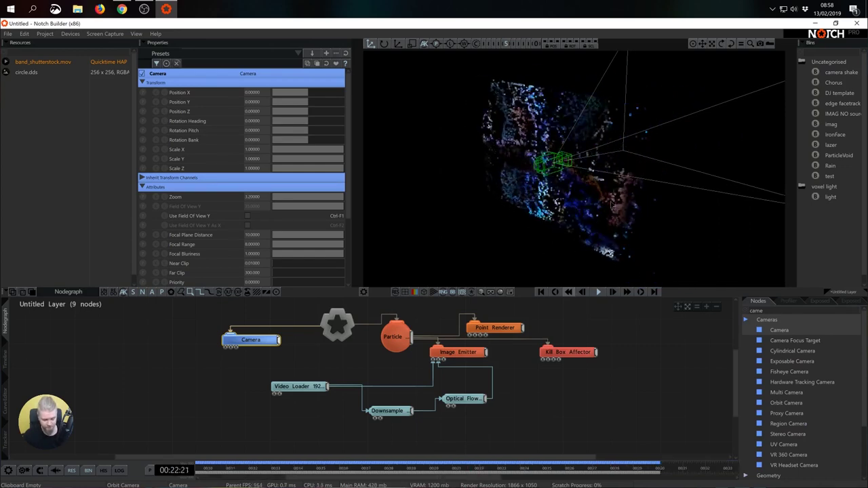
{"action": "scroll", "coordinate": [611, 203], "scroll_direction": "down", "scroll_amount": 4}
{"action": "middle_click_drag", "start_coordinate": [611, 203], "coordinate": [580, 209]}
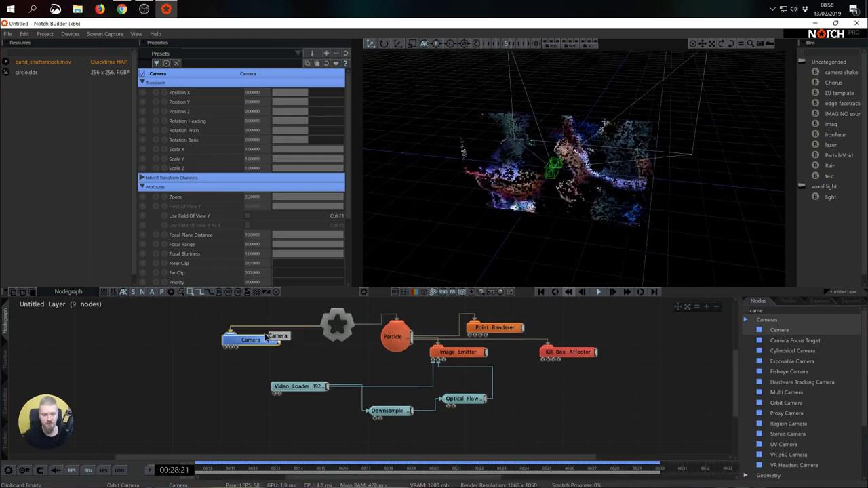
{"action": "left_click_drag", "start_coordinate": [304, 111], "coordinate": [305, 119]}
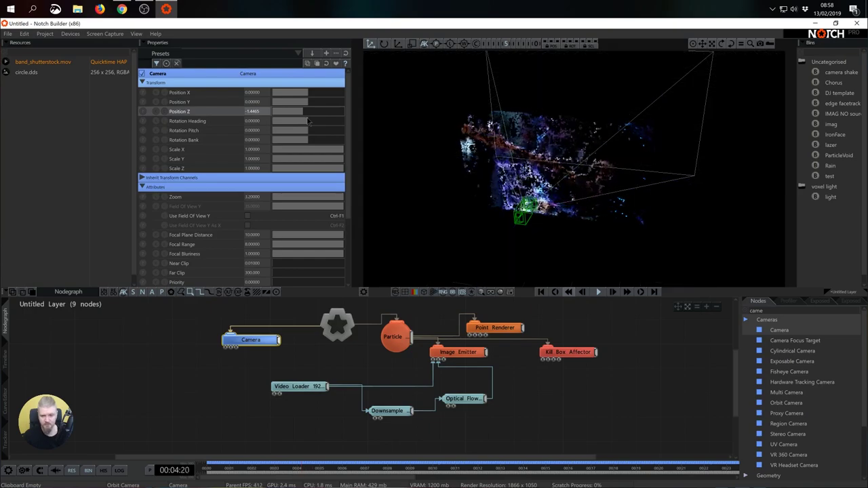
{"action": "key", "text": "0"}
{"action": "left_click_drag", "start_coordinate": [305, 114], "coordinate": [297, 118]}
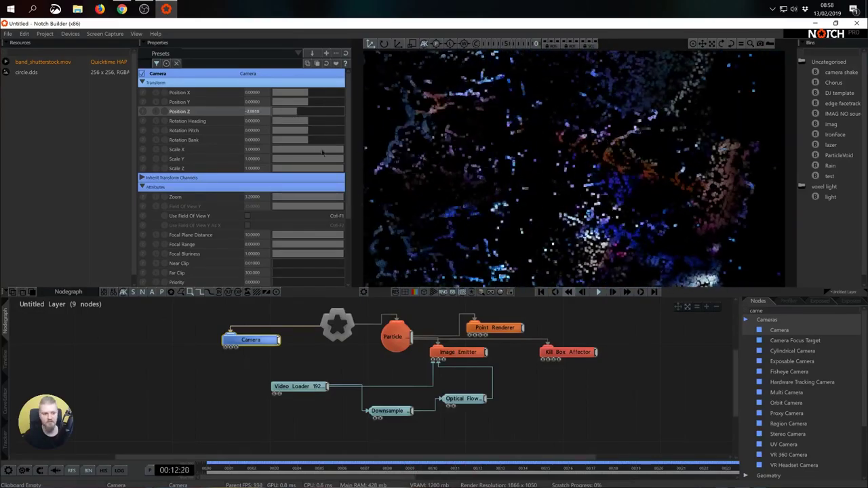
Step: Add a Field Root node to the nodegraph above the Point Renderer
{"action": "left_click", "coordinate": [571, 415]}
{"action": "scroll", "coordinate": [595, 412], "scroll_direction": "down", "scroll_amount": 2}
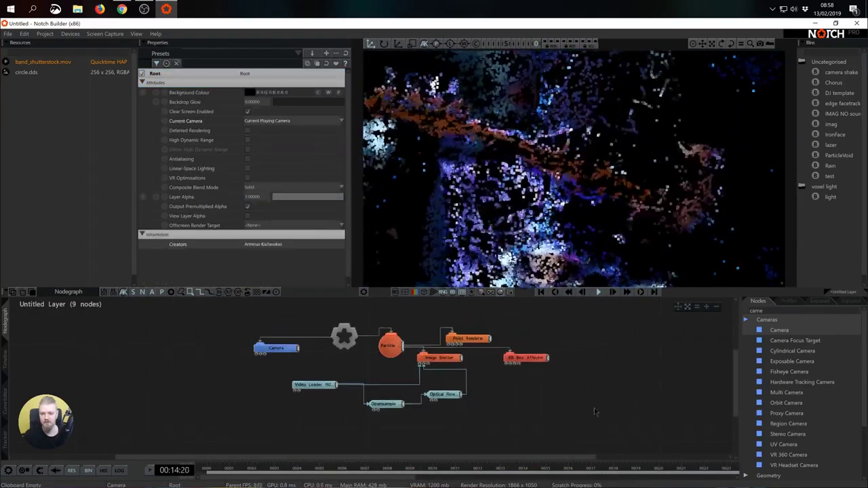
{"action": "middle_click_drag", "start_coordinate": [594, 409], "coordinate": [590, 413]}
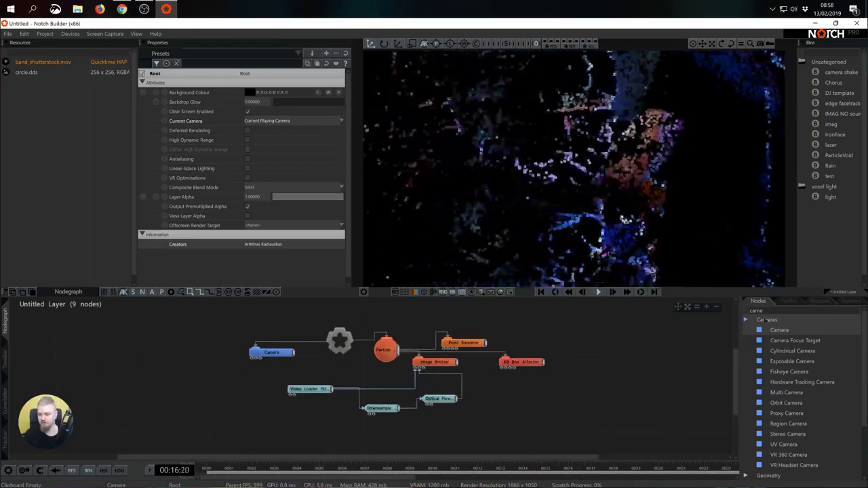
{"action": "double_click", "coordinate": [758, 310]}
{"action": "key", "text": "BackSpace"}
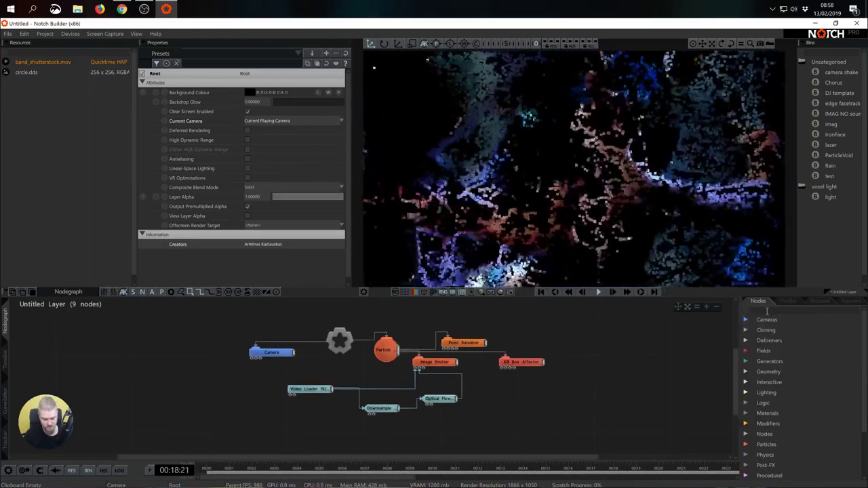
{"action": "type", "text": "root"}
{"action": "left_click_drag", "start_coordinate": [782, 340], "coordinate": [497, 317]}
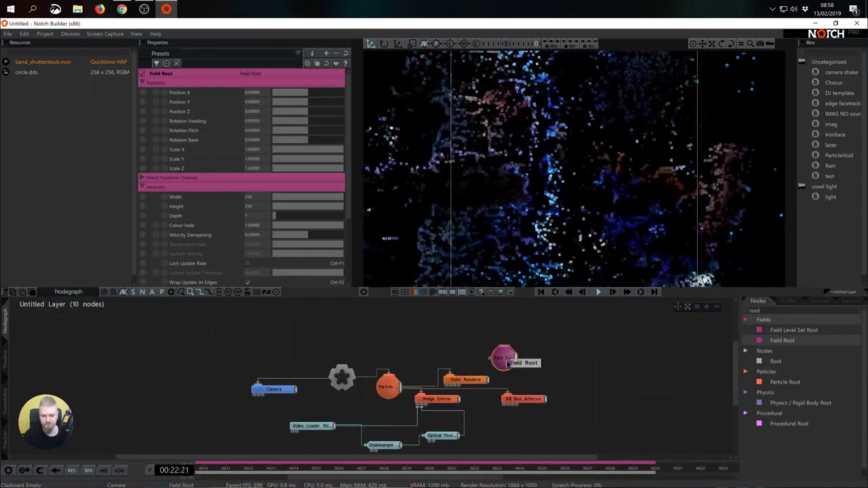
Step: Reposition the Field Root above the particle nodes, connect it to the layer's Root, and select it
{"action": "left_click_drag", "start_coordinate": [503, 358], "coordinate": [436, 338]}
{"action": "left_click_drag", "start_coordinate": [354, 373], "coordinate": [437, 328]}
{"action": "left_click", "coordinate": [415, 332]}
{"action": "left_click", "coordinate": [433, 337]}
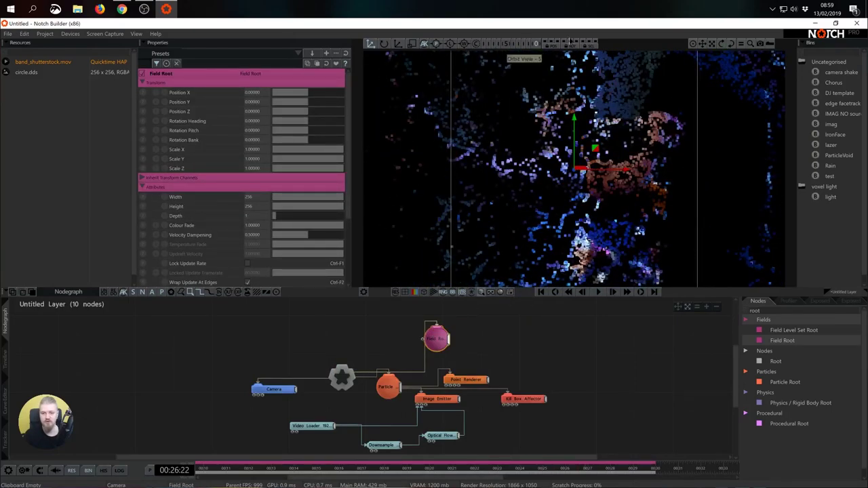
Step: Set the Field Root's Scale X to 16/9, then deselect the node
{"action": "double_click", "coordinate": [249, 150]}
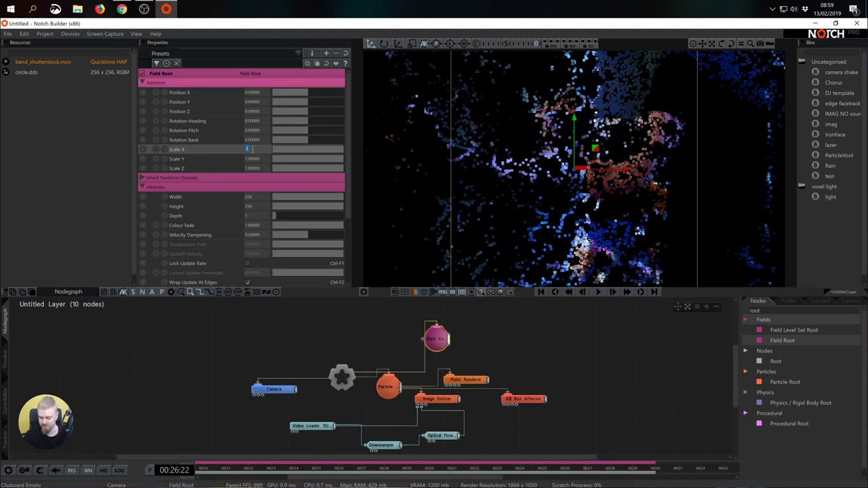
{"action": "type", "text": "16/9"}
{"action": "key", "text": "Return"}
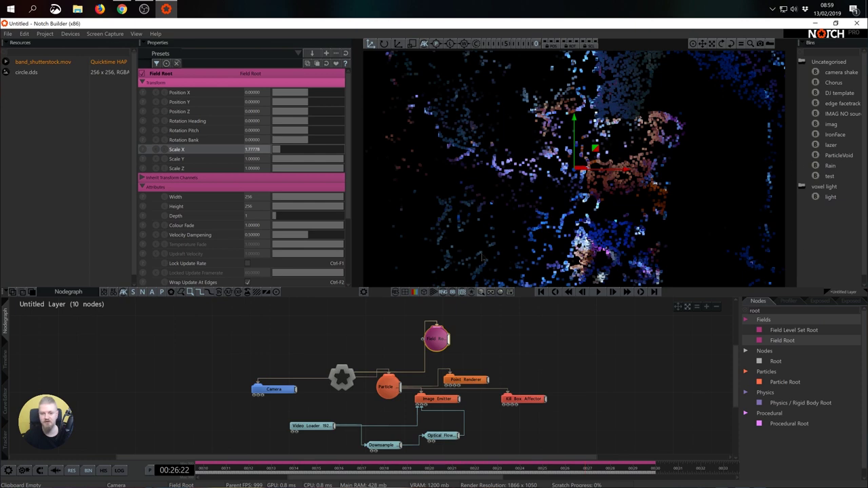
{"action": "left_click", "coordinate": [506, 360]}
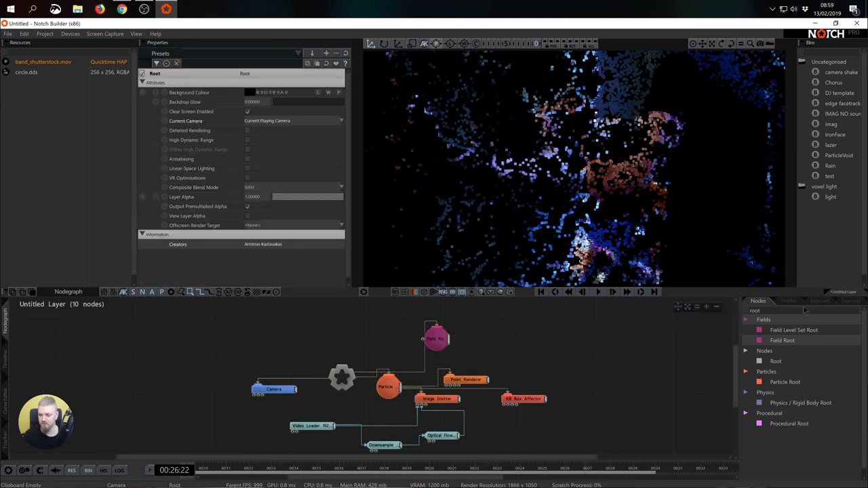
Step: Add a Fields Particle Emitter beside the Field Root, connecting it to the Field Root and feeding the Particle Root into its Particle Node input
{"action": "key", "text": "BackSpace"}
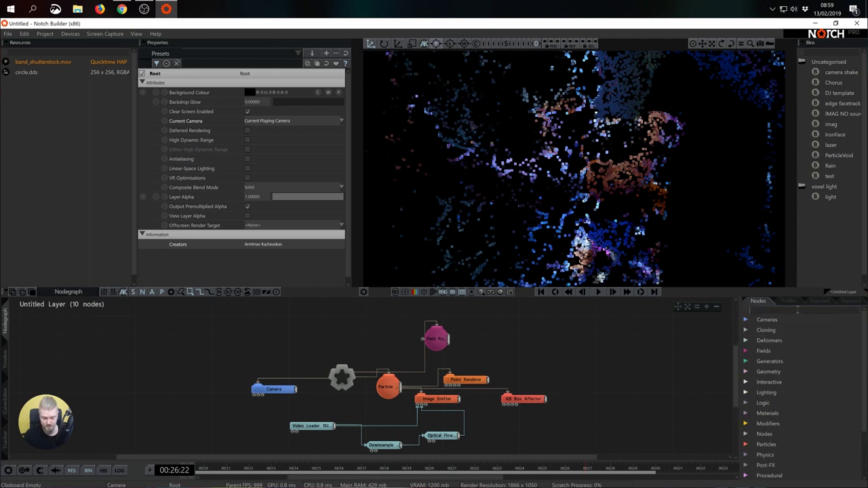
{"action": "type", "text": "partic"}
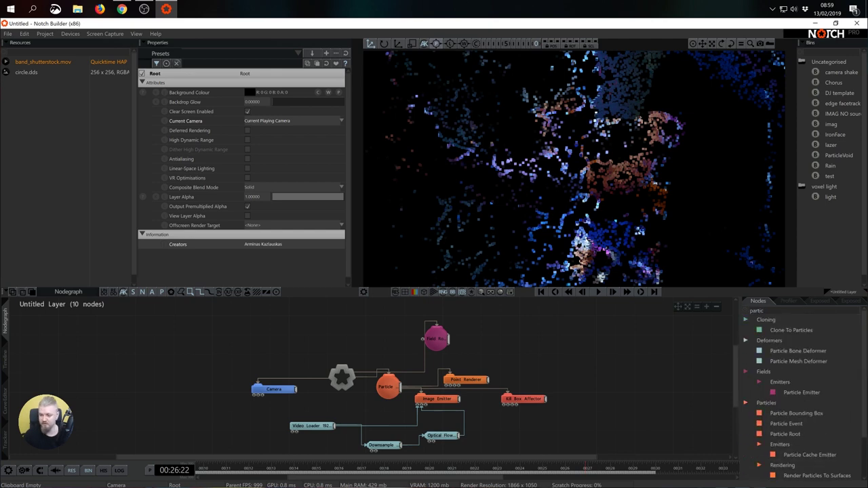
{"action": "left_click_drag", "start_coordinate": [801, 398], "coordinate": [475, 350]}
{"action": "scroll", "coordinate": [514, 357], "scroll_direction": "up", "scroll_amount": 5}
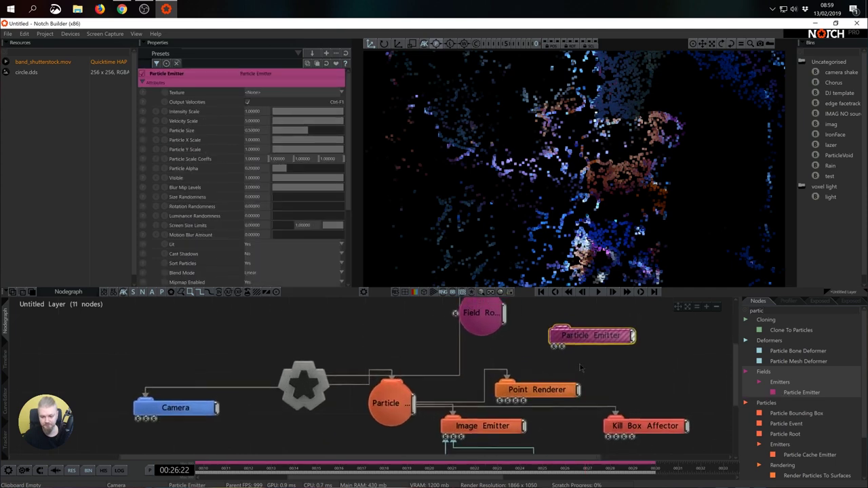
{"action": "left_click_drag", "start_coordinate": [482, 324], "coordinate": [546, 335]}
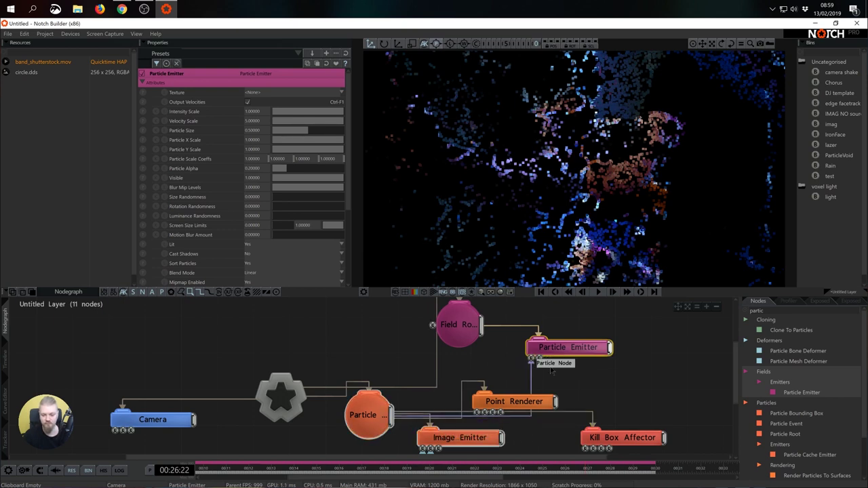
{"action": "scroll", "coordinate": [618, 377], "scroll_direction": "down", "scroll_amount": 1}
{"action": "middle_click_drag", "start_coordinate": [618, 378], "coordinate": [570, 390]}
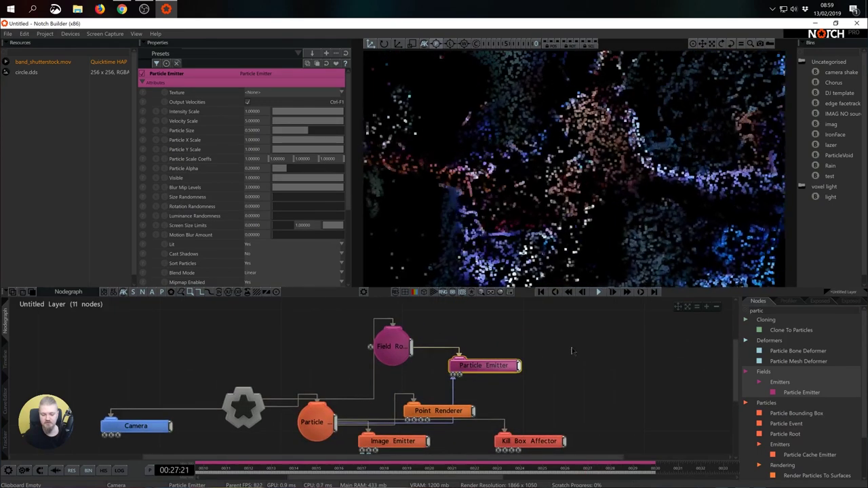
{"action": "left_click_drag", "start_coordinate": [493, 371], "coordinate": [493, 355]}
Step: Add a Field Renderer node above the Particle Emitter and connect it to the Field Root
{"action": "left_click", "coordinate": [775, 311]}
{"action": "type", "text": "re"}
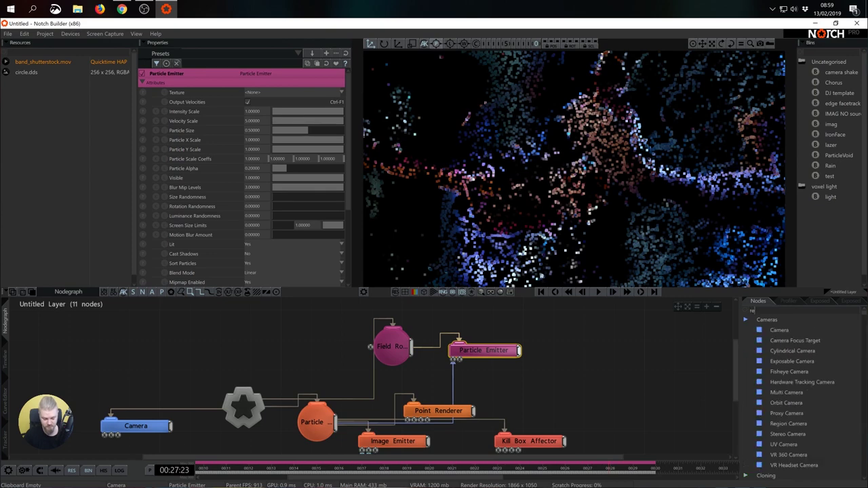
{"action": "type", "text": "nderer"}
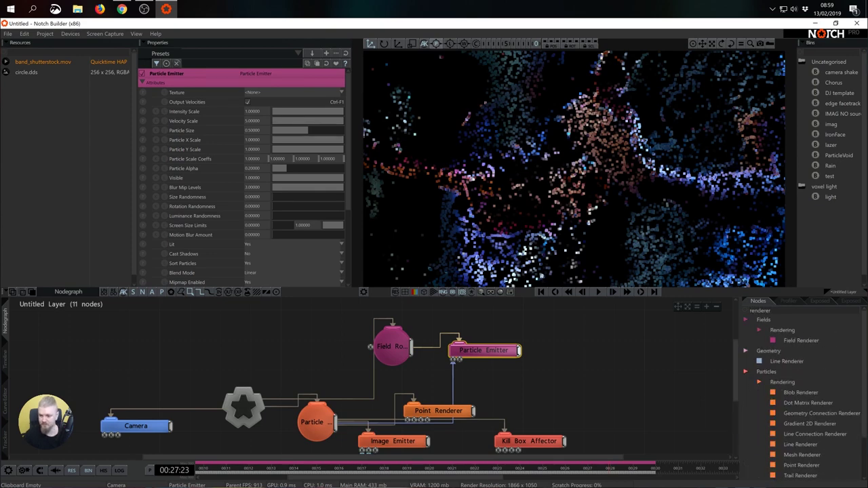
{"action": "left_click_drag", "start_coordinate": [801, 340], "coordinate": [515, 320]}
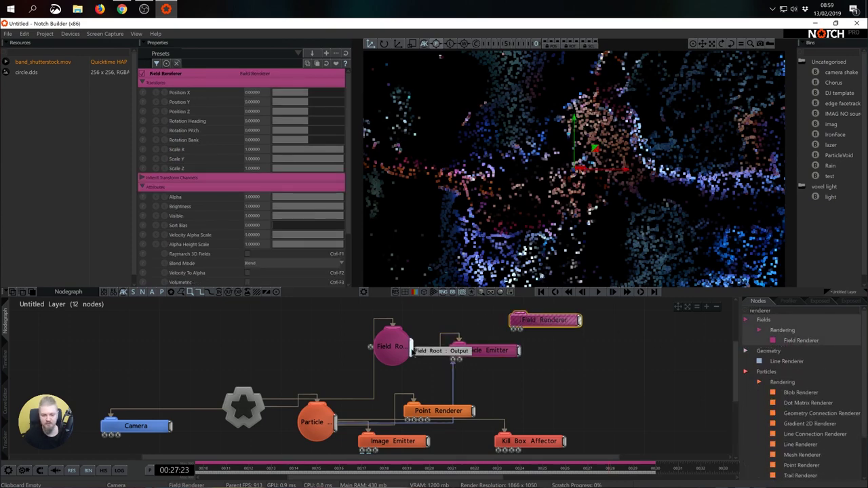
{"action": "left_click", "coordinate": [666, 358]}
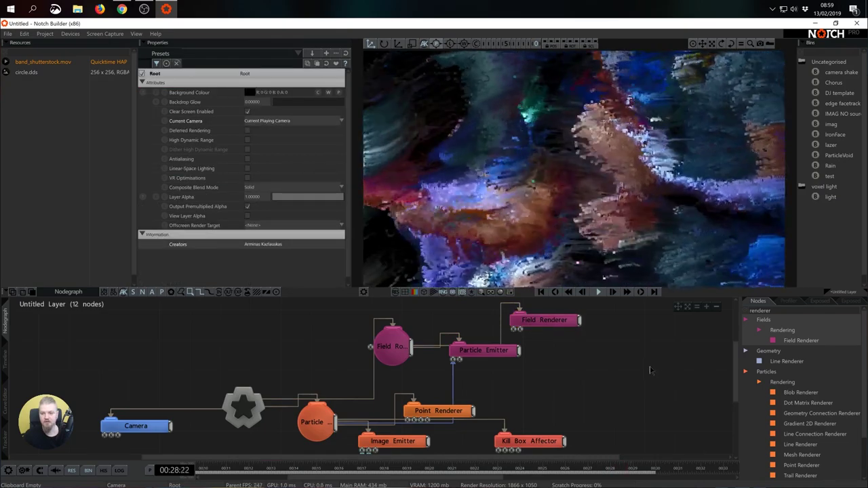
Step: Move the Point Renderer away from the other particle nodes and disable it
{"action": "scroll", "coordinate": [604, 373], "scroll_direction": "down", "scroll_amount": 1}
{"action": "middle_click_drag", "start_coordinate": [592, 392], "coordinate": [592, 379]}
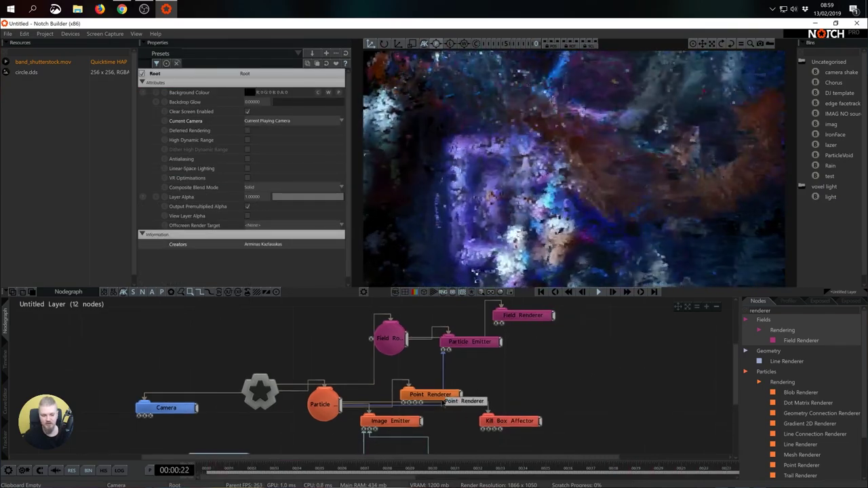
{"action": "left_click_drag", "start_coordinate": [440, 400], "coordinate": [637, 388]}
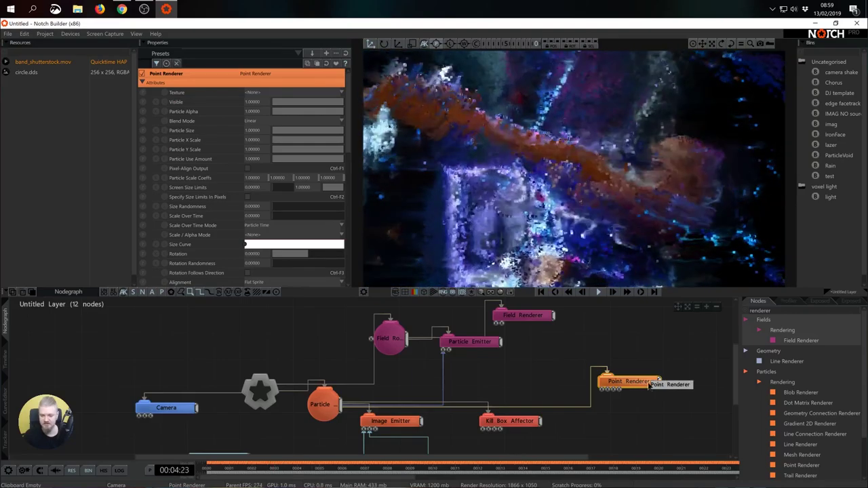
{"action": "key", "text": "d"}
{"action": "left_click", "coordinate": [549, 362]}
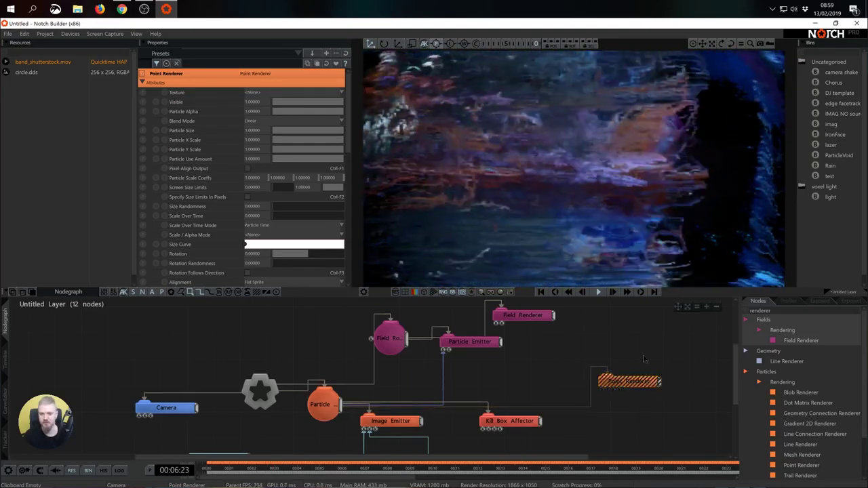
Step: Set the Field Root's resolution to a Width of 1920 and a Height of 1080
{"action": "left_click", "coordinate": [390, 344]}
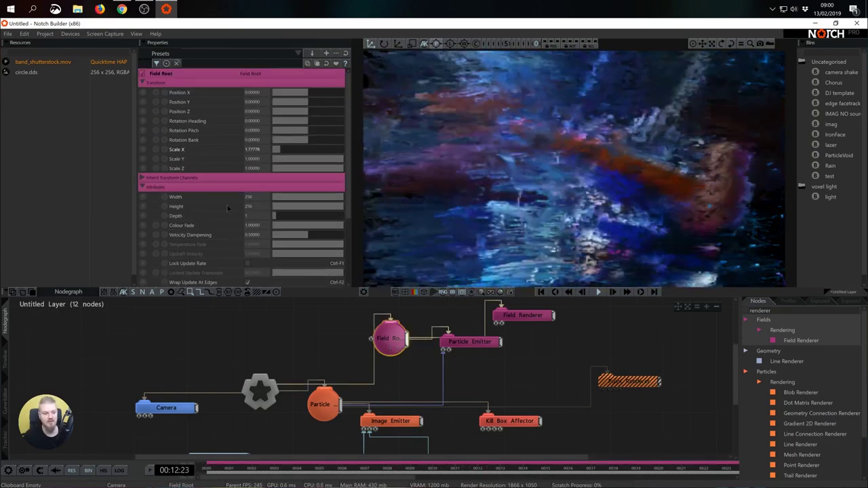
{"action": "double_click", "coordinate": [260, 196]}
{"action": "type", "text": "1920"}
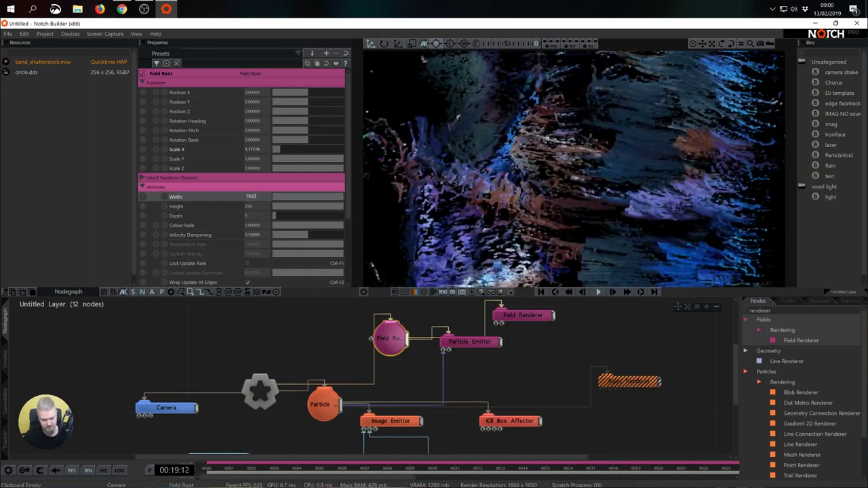
{"action": "key", "text": "Tab"}
{"action": "type", "text": "1080"}
{"action": "key", "text": "Return"}
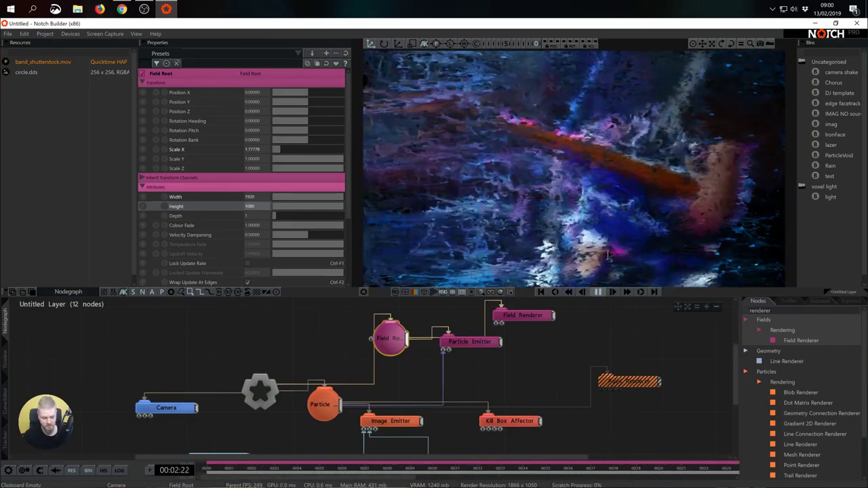
Step: Pause playback, reposition the Particle Emitter below the Field Renderer, and set its Texture to circle.dds
{"action": "key", "text": "5"}
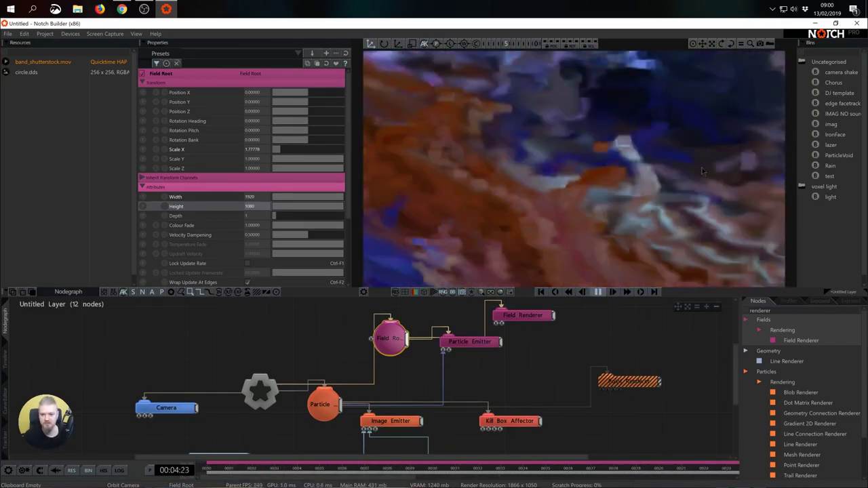
{"action": "key", "text": "space"}
{"action": "left_click_drag", "start_coordinate": [638, 176], "coordinate": [520, 170]}
{"action": "left_click_drag", "start_coordinate": [592, 162], "coordinate": [598, 191]}
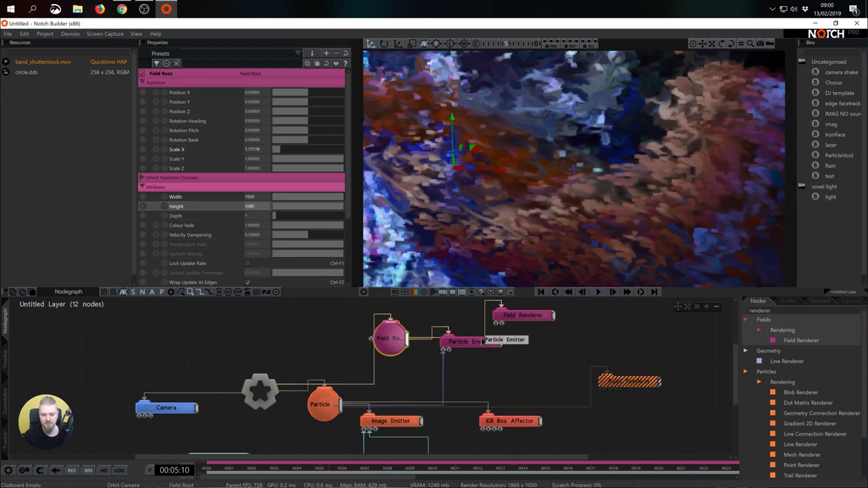
{"action": "left_click_drag", "start_coordinate": [450, 348], "coordinate": [478, 363]}
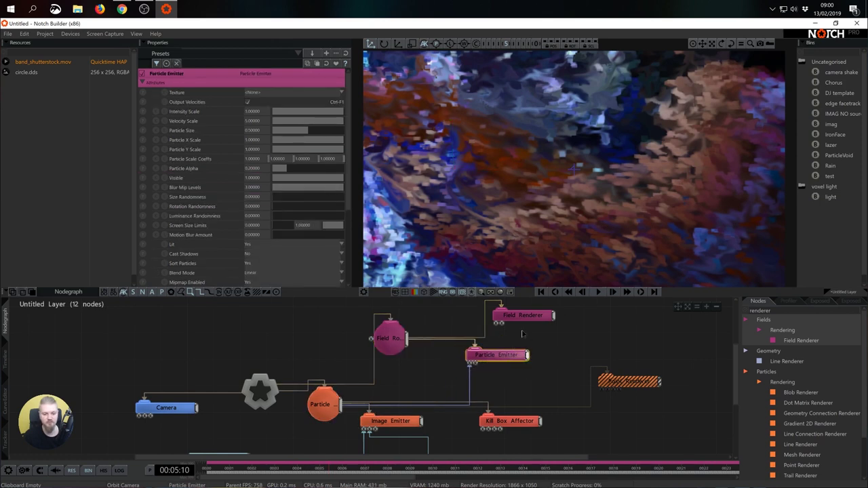
{"action": "left_click", "coordinate": [277, 93]}
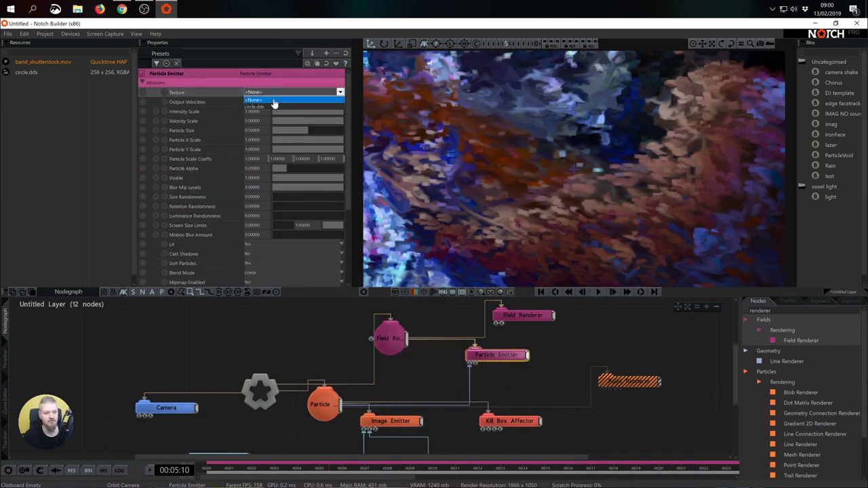
{"action": "left_click", "coordinate": [271, 108]}
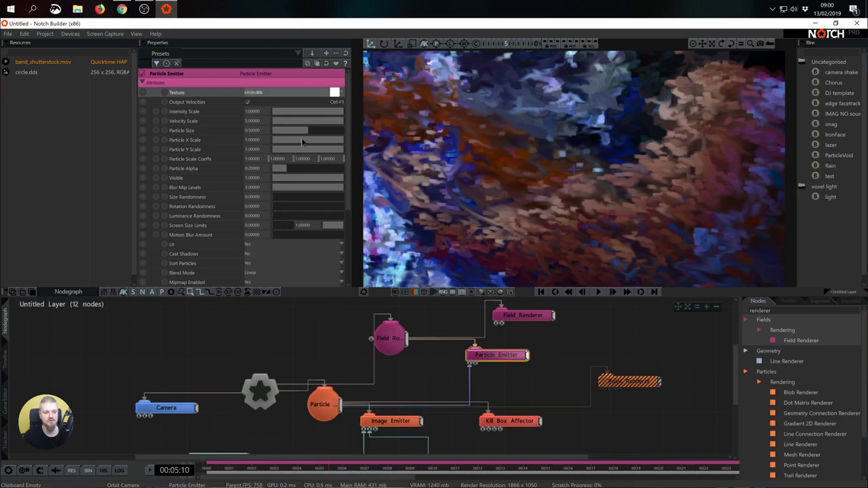
{"action": "left_click", "coordinate": [558, 356]}
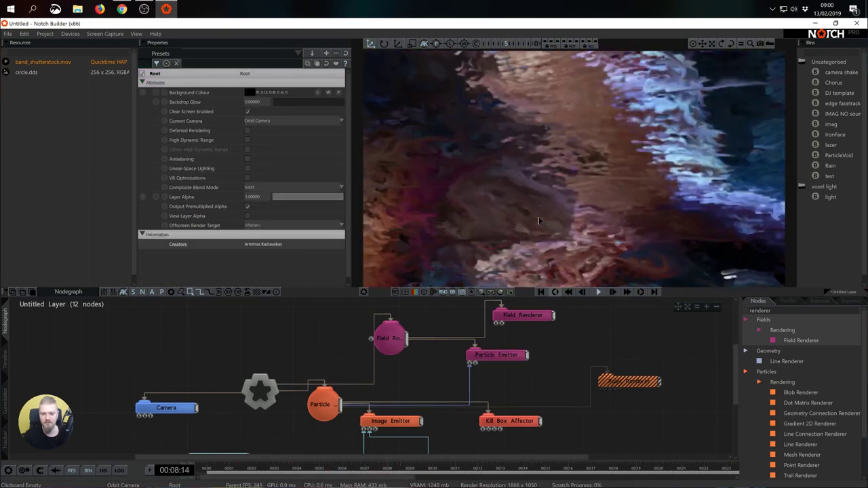
Step: Set the Particle Emitter's Particle Y Scale to 16/9
{"action": "left_click", "coordinate": [498, 355]}
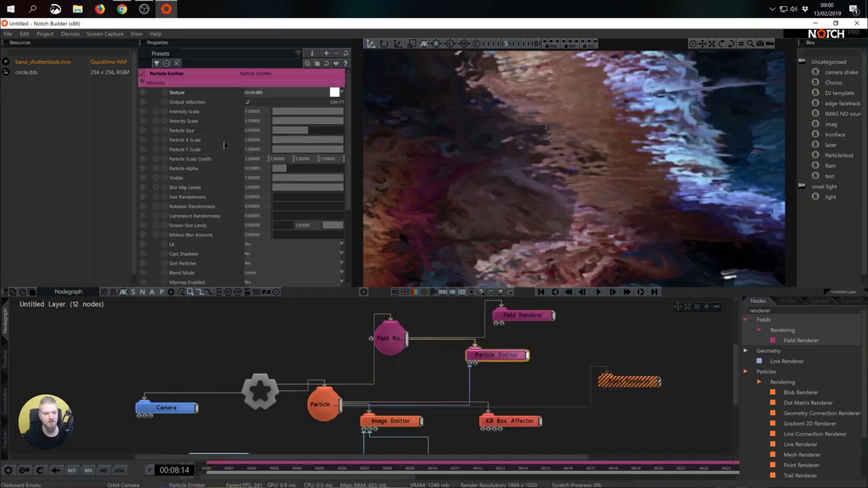
{"action": "double_click", "coordinate": [253, 150]}
{"action": "type", "text": "16/9"}
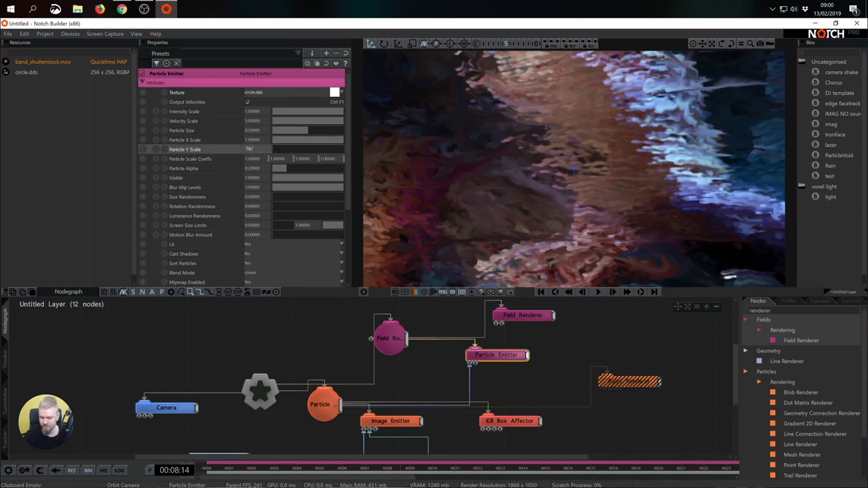
{"action": "key", "text": "Return"}
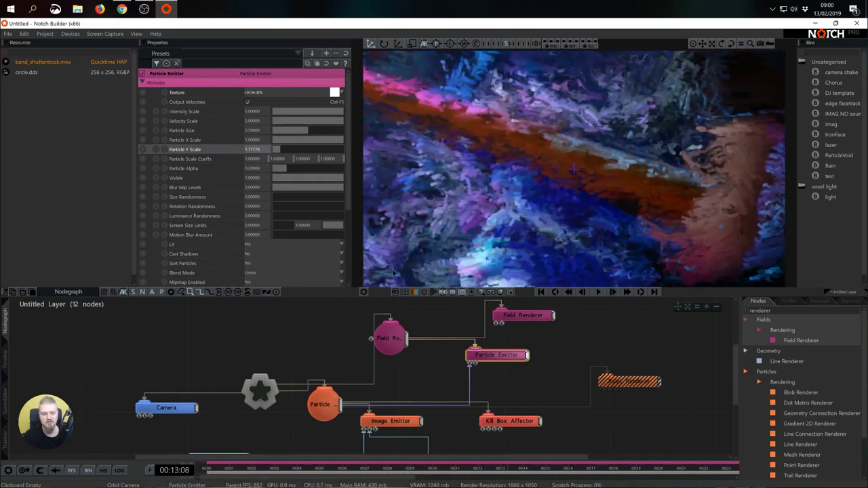
Step: In File Explorer, browse to the Sample Resources folder inside Documents\Notch\Notch Sample Projects, then return to Notch Builder
{"action": "left_click", "coordinate": [78, 9]}
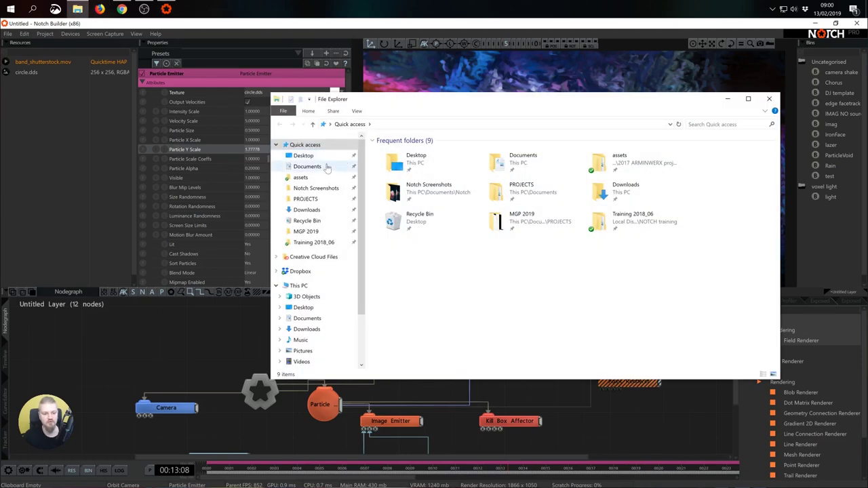
{"action": "left_click", "coordinate": [307, 167]}
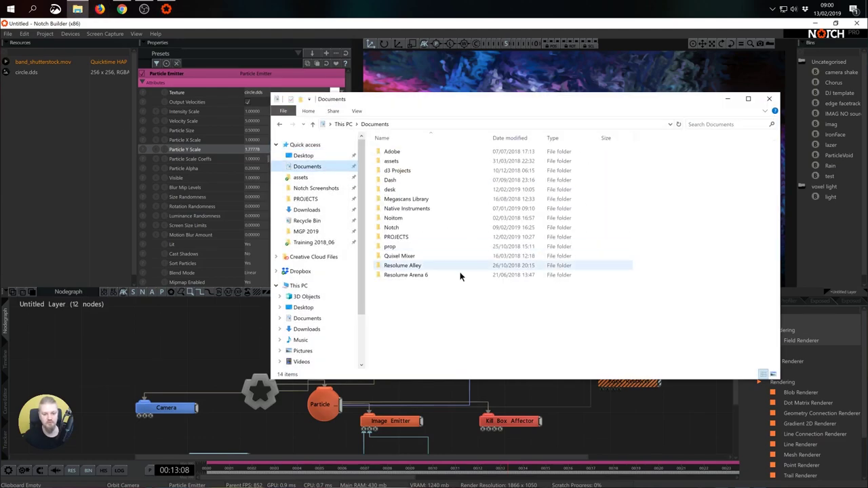
{"action": "left_click", "coordinate": [406, 231]}
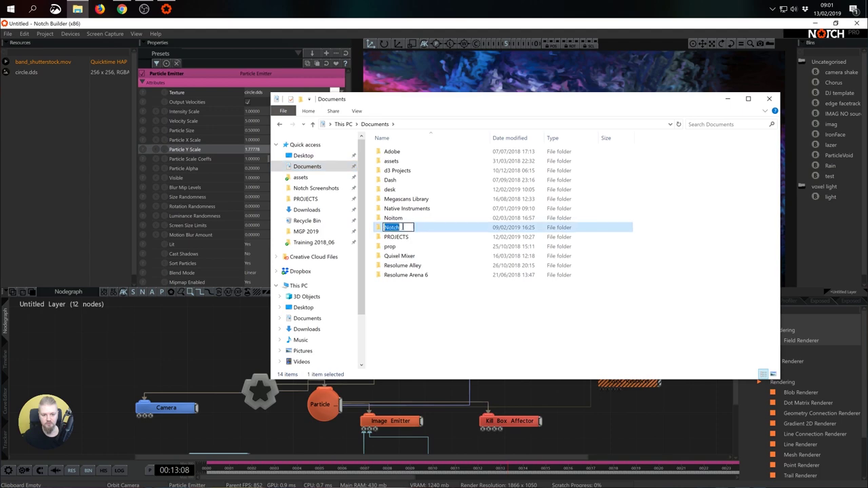
{"action": "double_click", "coordinate": [423, 231]}
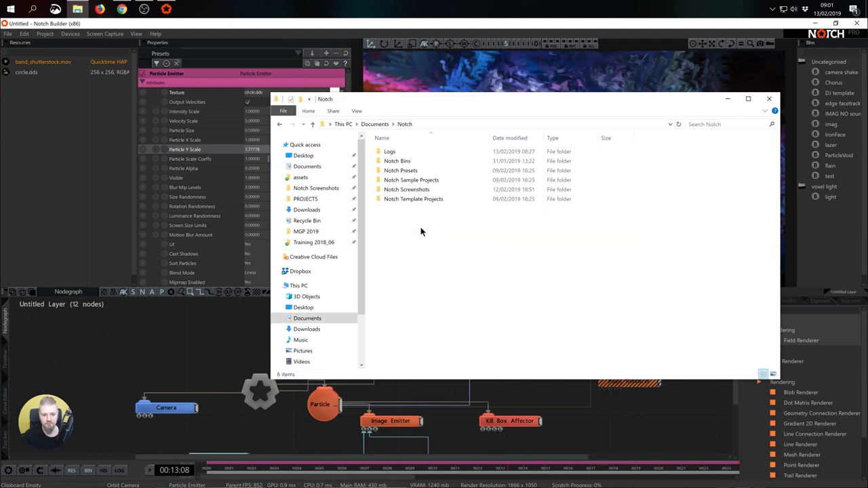
{"action": "double_click", "coordinate": [434, 180]}
{"action": "double_click", "coordinate": [420, 152]}
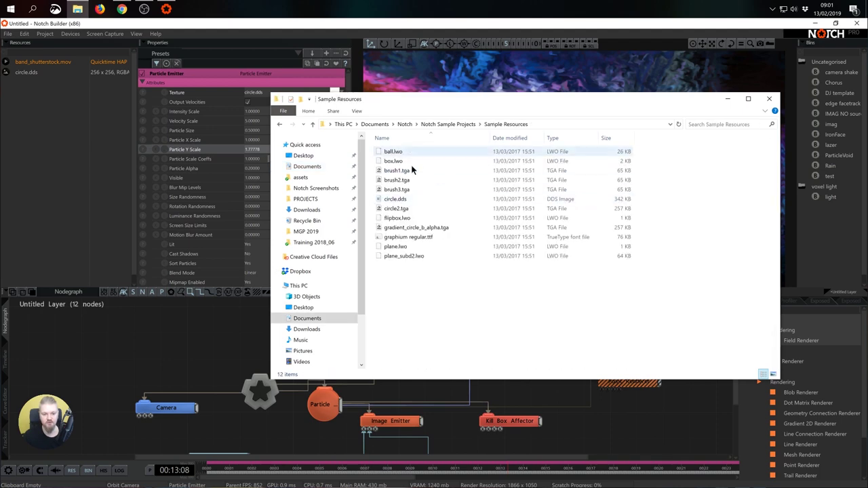
{"action": "left_click", "coordinate": [205, 329]}
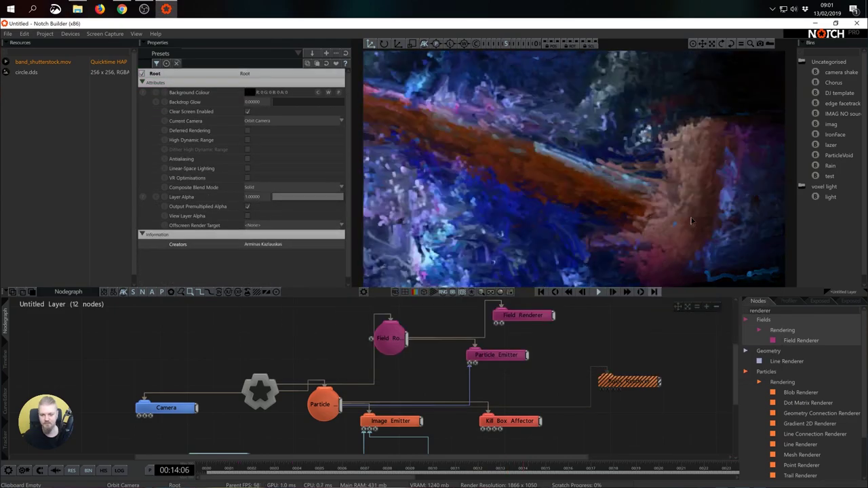
Step: Switch the view back to the current playing camera, add a Fields Curl Noise Affector, and connect it to the Field Root
{"action": "key", "text": "0"}
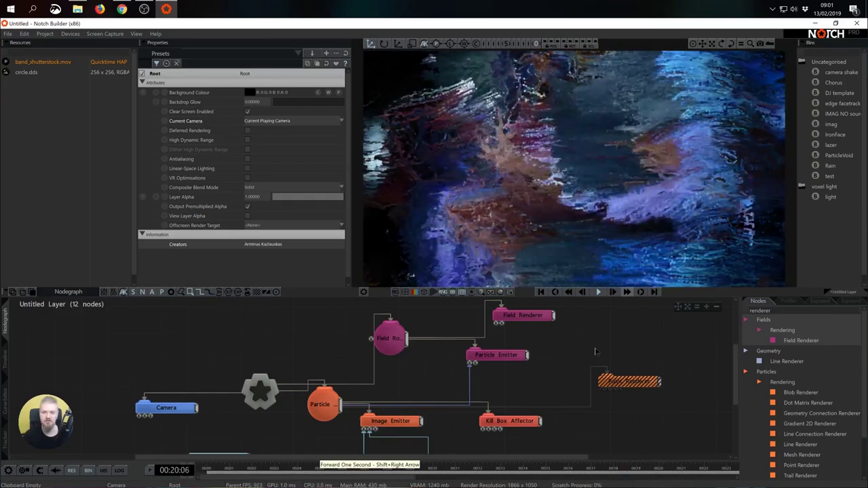
{"action": "double_click", "coordinate": [759, 310]}
{"action": "key", "text": "BackSpace"}
{"action": "type", "text": "curl"}
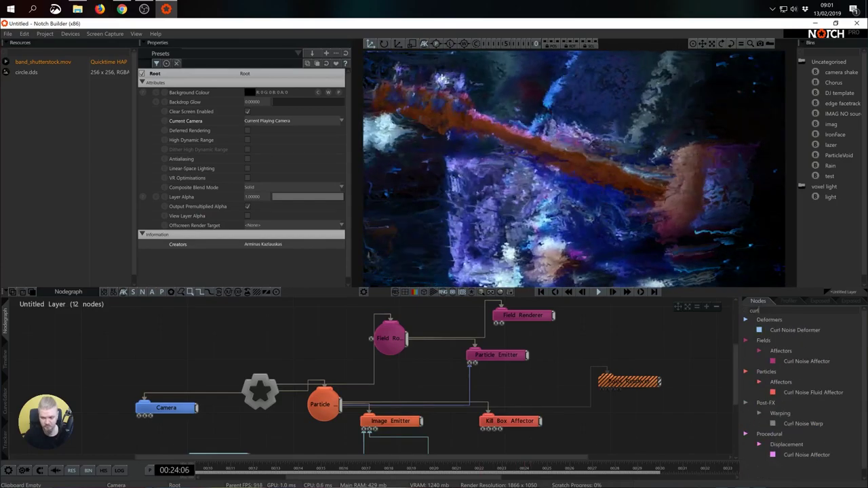
{"action": "left_click_drag", "start_coordinate": [806, 360], "coordinate": [576, 328]}
{"action": "left_click_drag", "start_coordinate": [407, 341], "coordinate": [595, 329]}
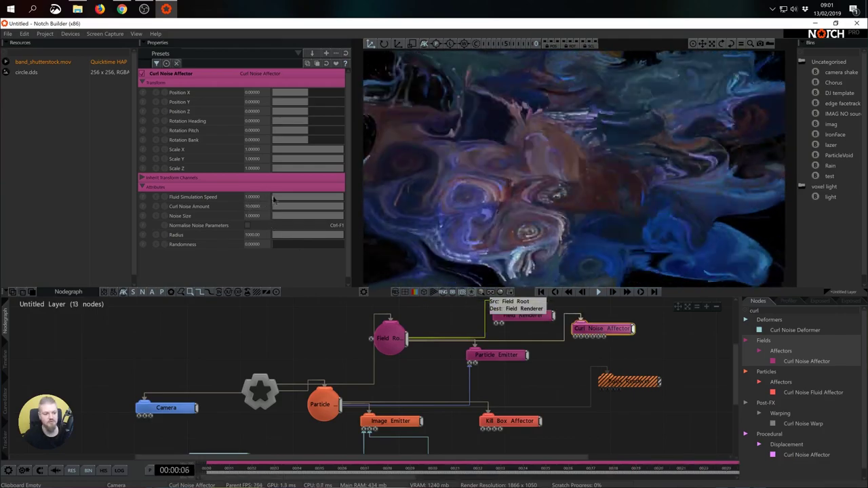
Step: Set the Curl Noise Affector's Fluid Simulation Speed to 0.1 and its Noise Size to 0.1
{"action": "left_click", "coordinate": [278, 198]}
{"action": "left_click", "coordinate": [278, 216]}
{"action": "left_click", "coordinate": [255, 197]}
{"action": "type", "text": "0.1"}
{"action": "key", "text": "Return"}
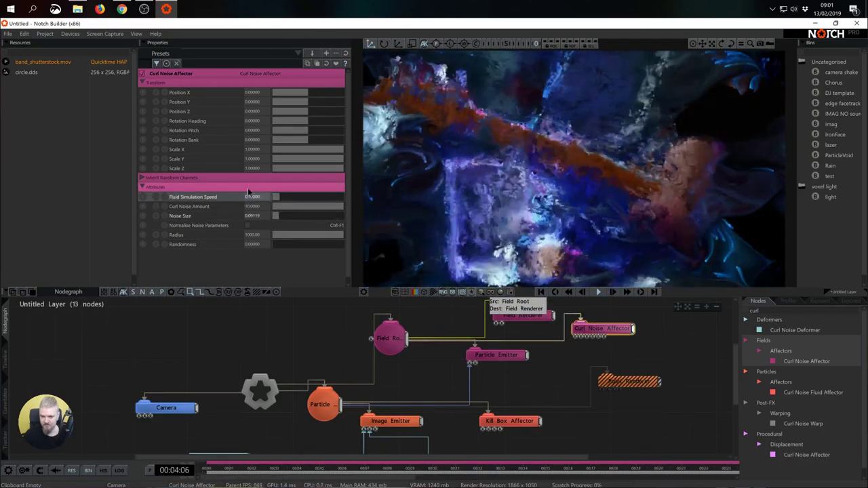
{"action": "left_click", "coordinate": [258, 217]}
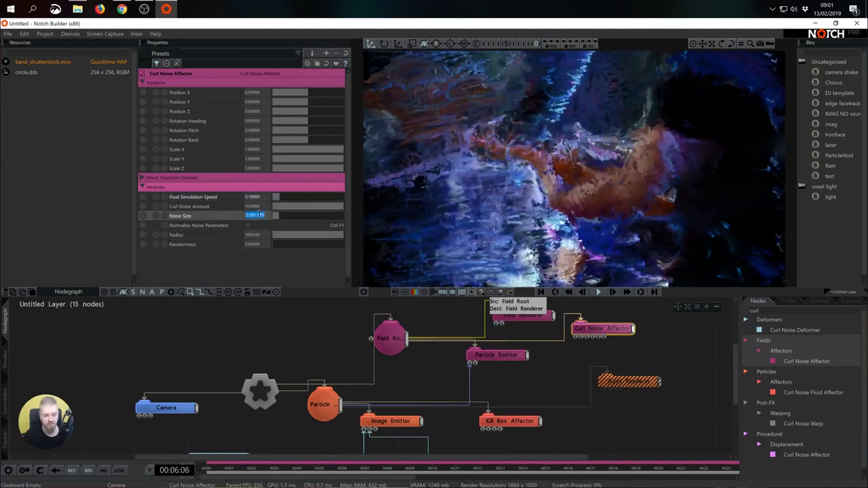
{"action": "type", "text": "0.1"}
{"action": "key", "text": "Return"}
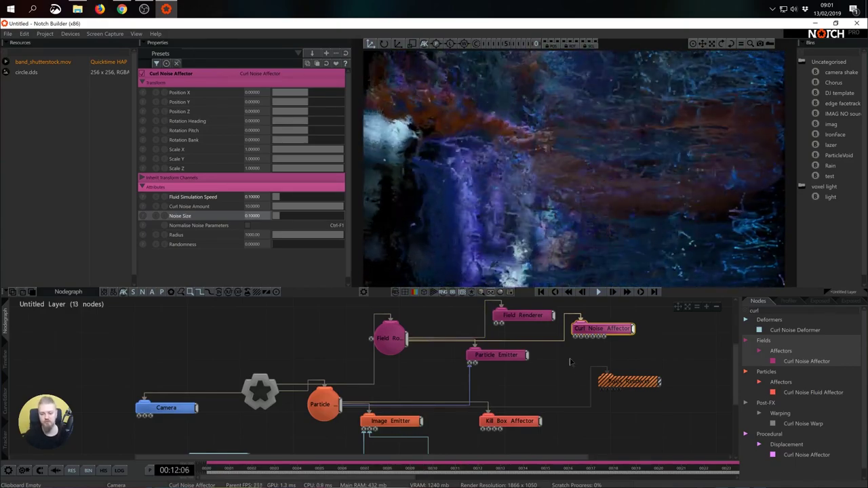
Step: Add a Particles Turbulence Affector beside the Kill Box Affector and connect it to the Particle Root
{"action": "scroll", "coordinate": [570, 362], "scroll_direction": "down", "scroll_amount": 3}
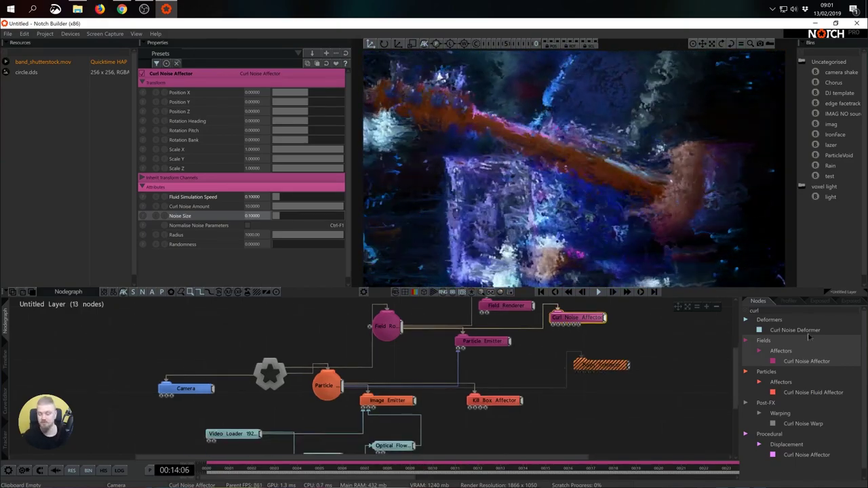
{"action": "key", "text": "BackSpace"}
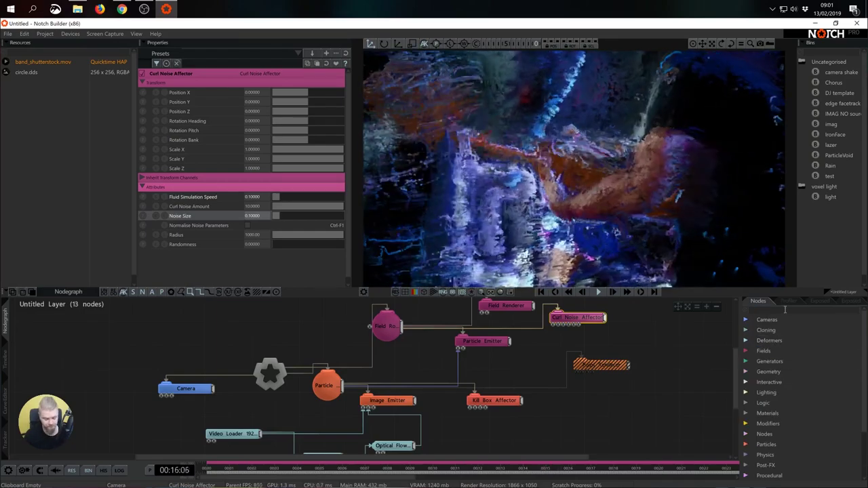
{"action": "type", "text": "turb"}
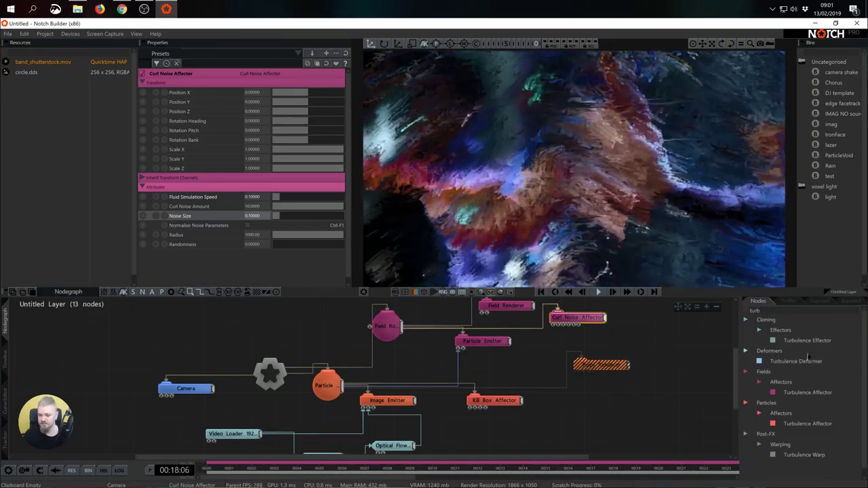
{"action": "left_click_drag", "start_coordinate": [813, 428], "coordinate": [589, 403]}
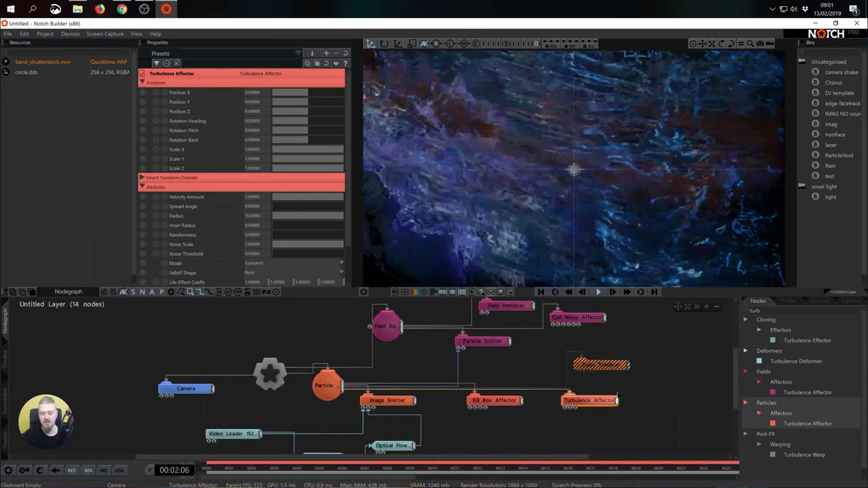
{"action": "left_click", "coordinate": [637, 407]}
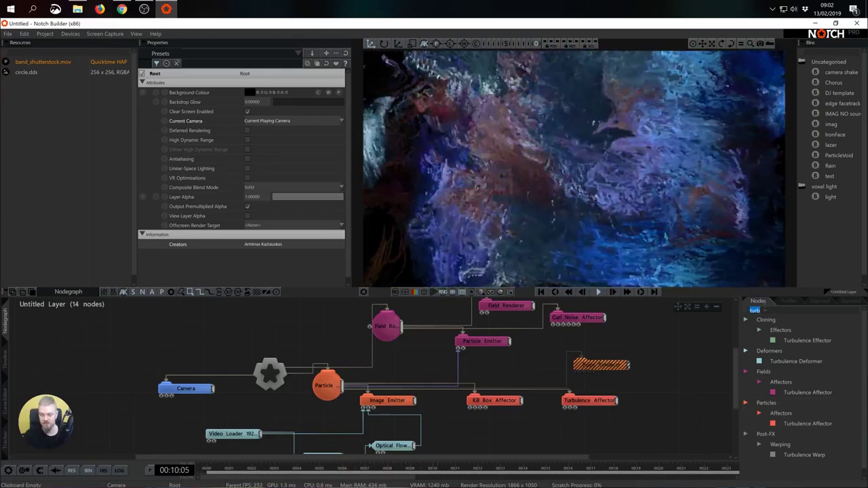
Step: Add a Particles Geometry Connection Renderer beyond the Turbulence Affector and connect it to the Particle Root
{"action": "key", "text": "BackSpace"}
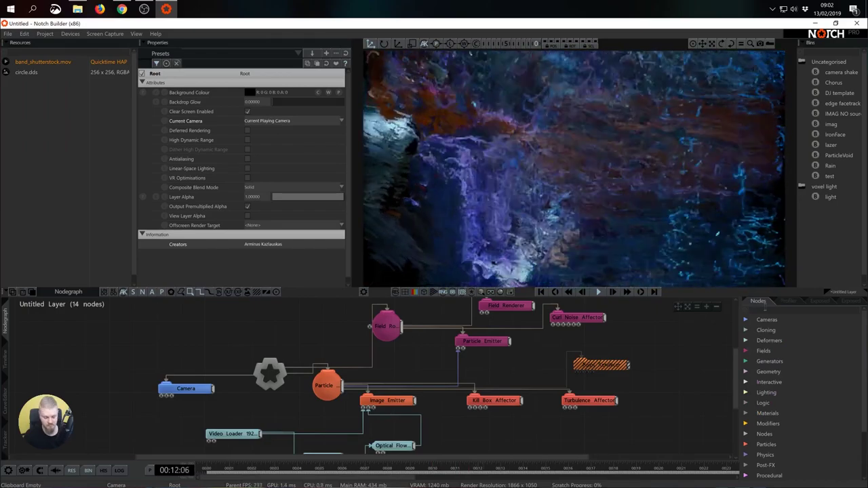
{"action": "type", "text": "gen"}
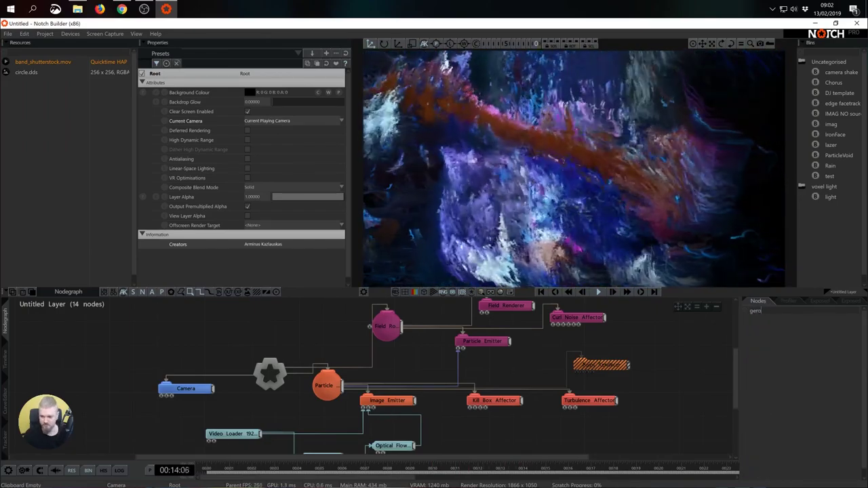
{"action": "key", "text": "BackSpace"}
{"action": "key", "text": "BackSpace"}
{"action": "key", "text": "BackSpace"}
{"action": "type", "text": "geomet"}
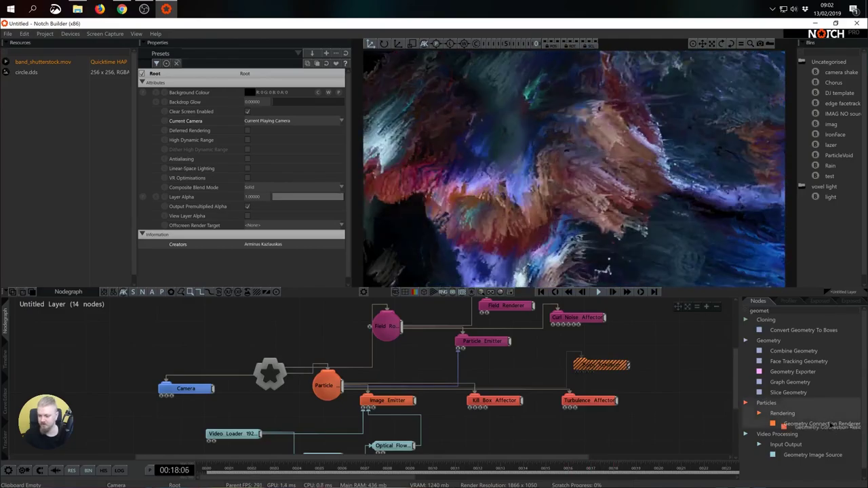
{"action": "left_click_drag", "start_coordinate": [821, 423], "coordinate": [671, 389]}
{"action": "left_click_drag", "start_coordinate": [343, 387], "coordinate": [674, 386]}
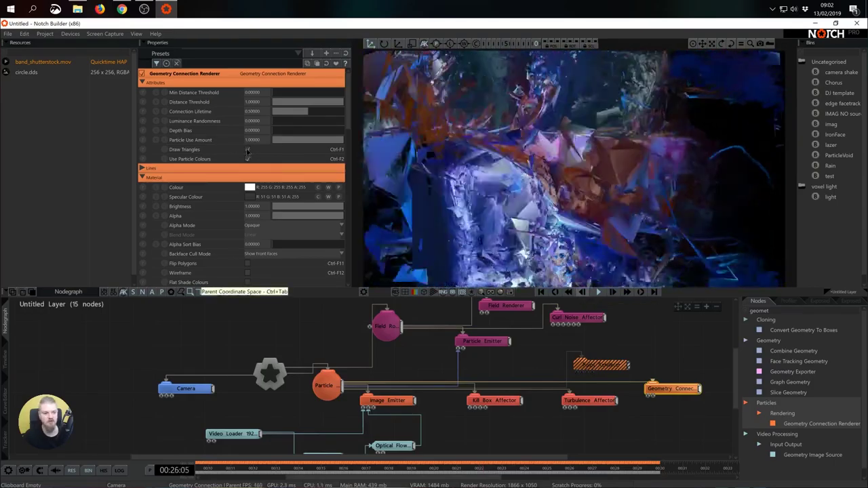
Step: In the Geometry Connection Renderer, disable Draw Triangles, set Lines Visible to 1, enable Use Vertex Colours, and set Lines Alpha to about 0.57
{"action": "left_click", "coordinate": [248, 149]}
{"action": "left_click", "coordinate": [305, 167]}
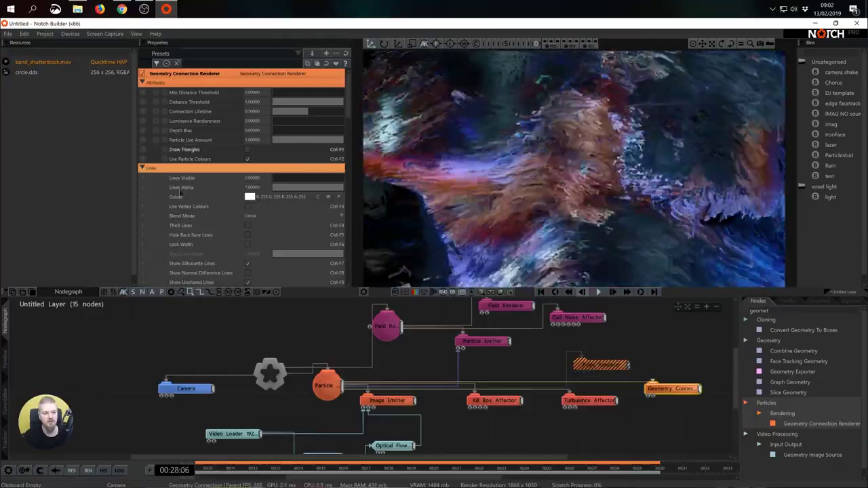
{"action": "mouse_move", "coordinate": [300, 179]}
{"action": "left_mouse_down"}
{"action": "mouse_move", "coordinate": [344, 179]}
{"action": "mouse_move", "coordinate": [305, 189]}
{"action": "left_mouse_up"}
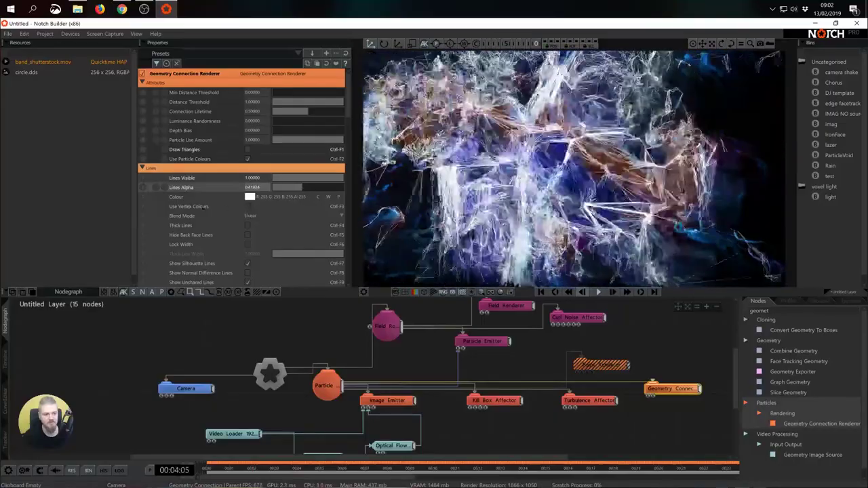
{"action": "left_click", "coordinate": [248, 207]}
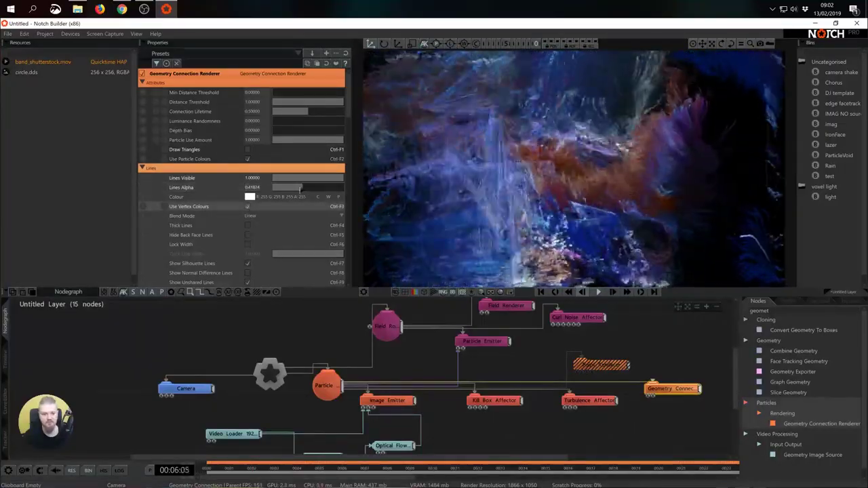
{"action": "left_click_drag", "start_coordinate": [304, 187], "coordinate": [313, 187]}
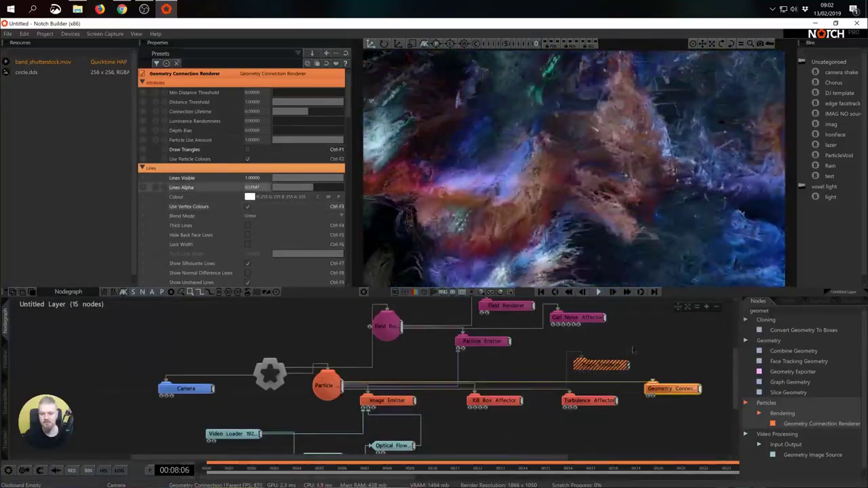